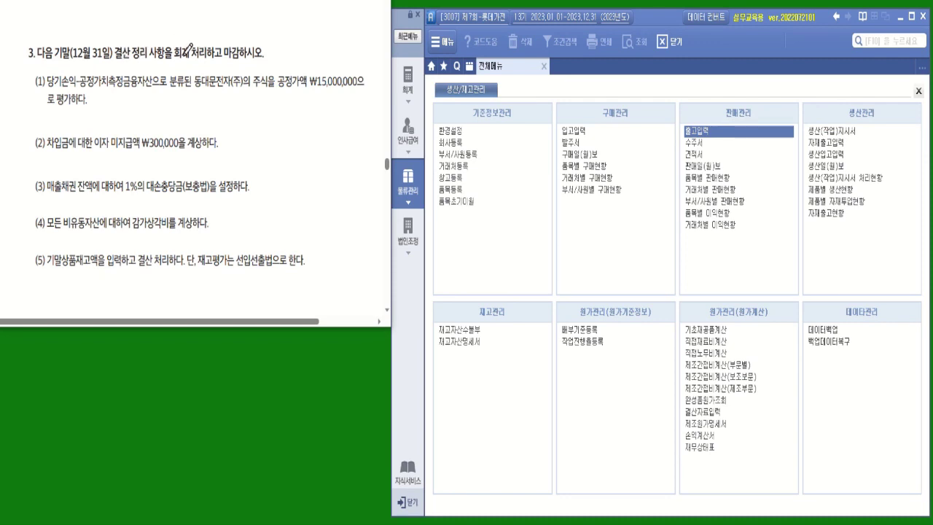
pyautogui.moveTo(174, 58); pyautogui.dragTo(259, 58)
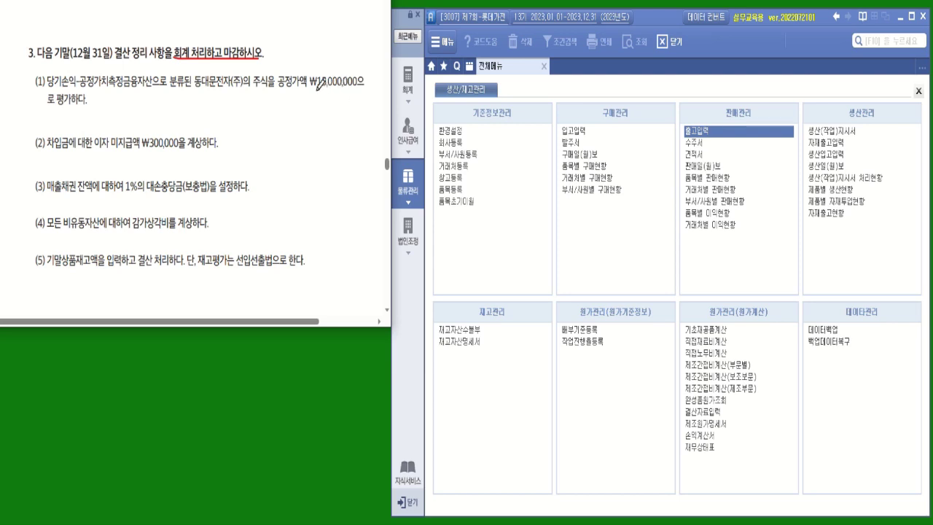
pyautogui.moveTo(317, 88); pyautogui.dragTo(354, 87)
pyautogui.moveTo(198, 88); pyautogui.dragTo(242, 76)
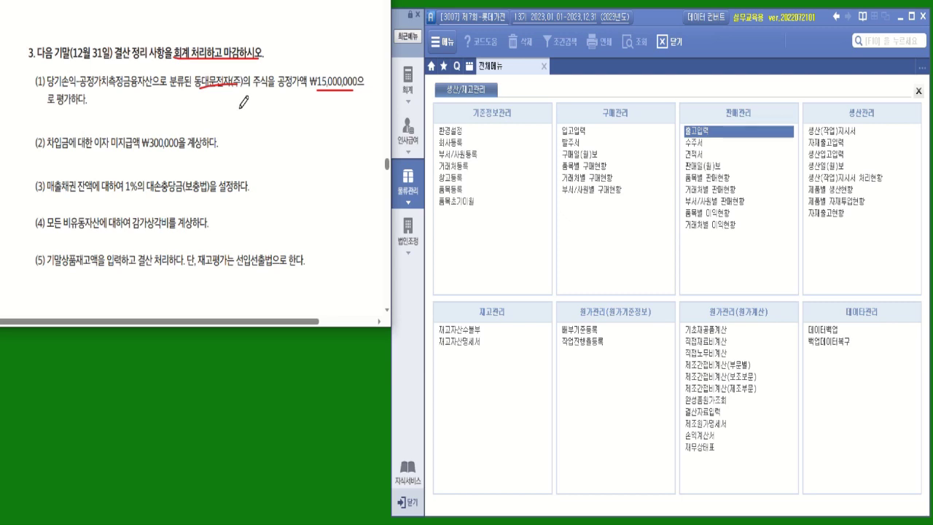
# Open the 합계잔액시산표 (trial balance) in the accounting module and query it for December 31, 2023.
pyautogui.click(400, 95)
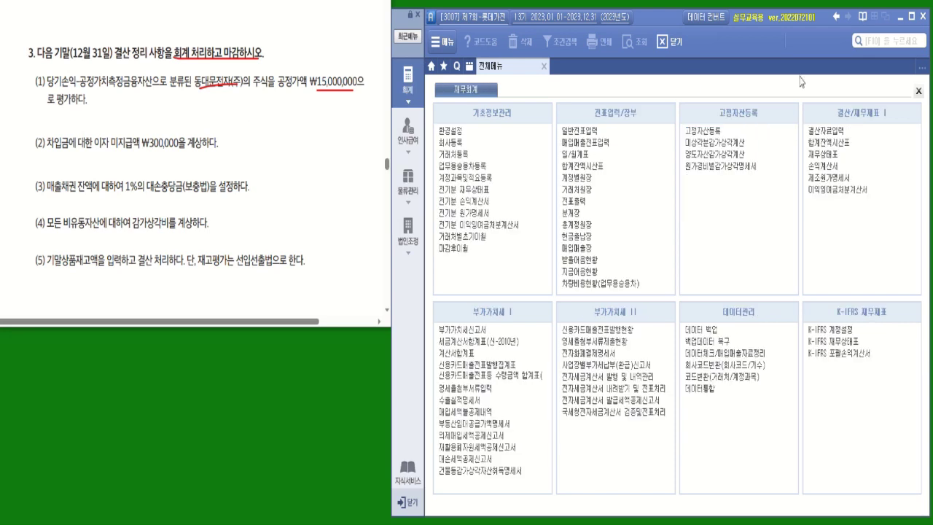
pyautogui.click(838, 144)
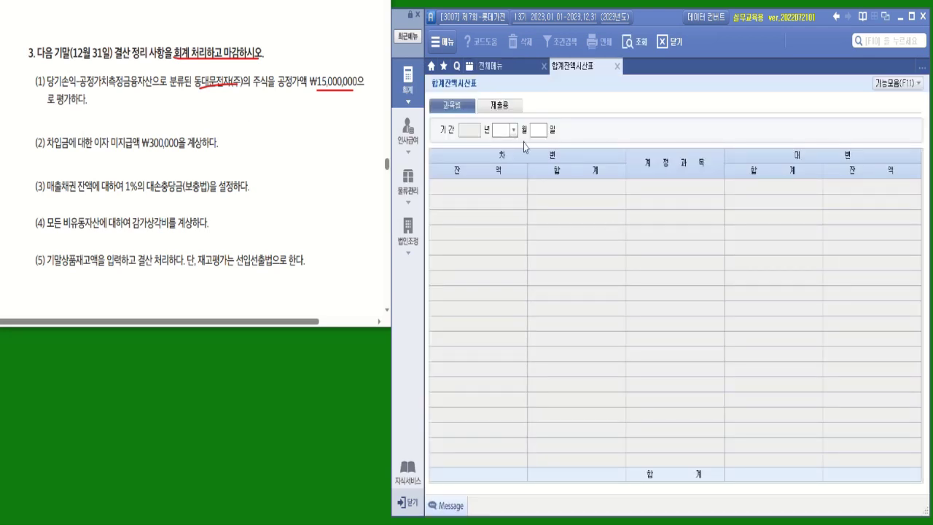
pyautogui.click(515, 129)
pyautogui.click(506, 260)
pyautogui.click(635, 42)
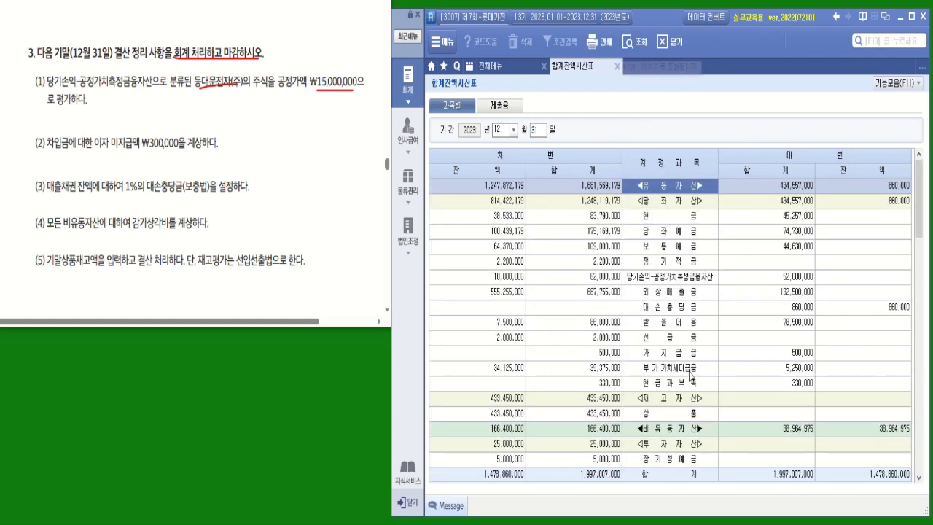
# Check the year-end book balance of the 동대문전자(주) shares in the 당기손익-공정가치측정금융자산 account ledger, and close the ledger.
pyautogui.click(678, 282)
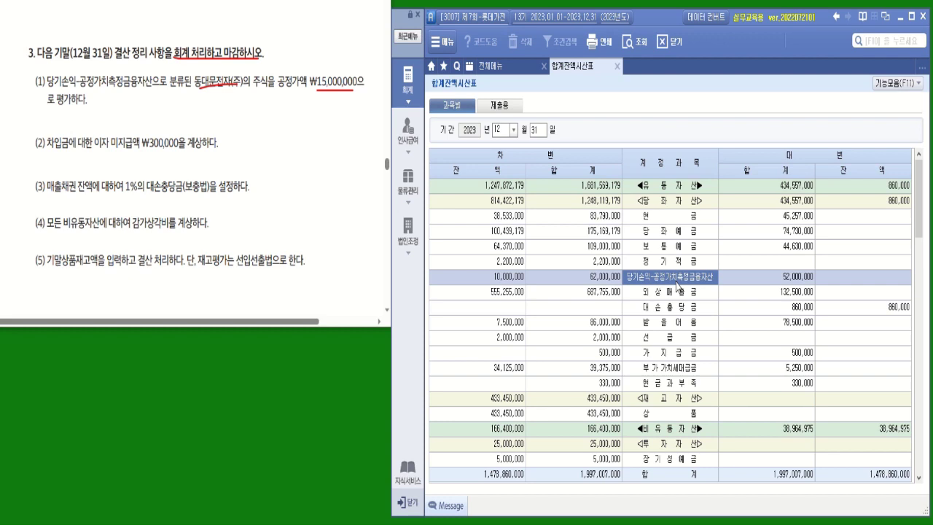
pyautogui.doubleClick(677, 282)
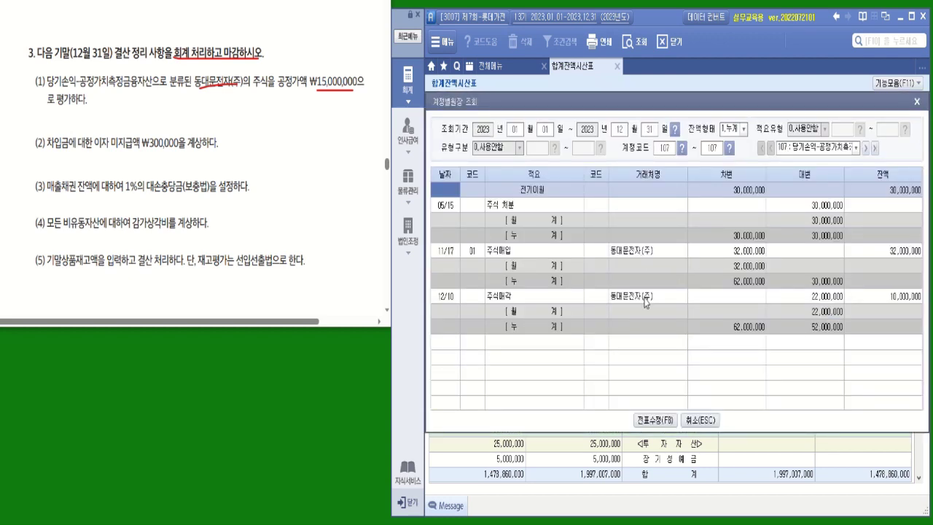
pyautogui.click(904, 297)
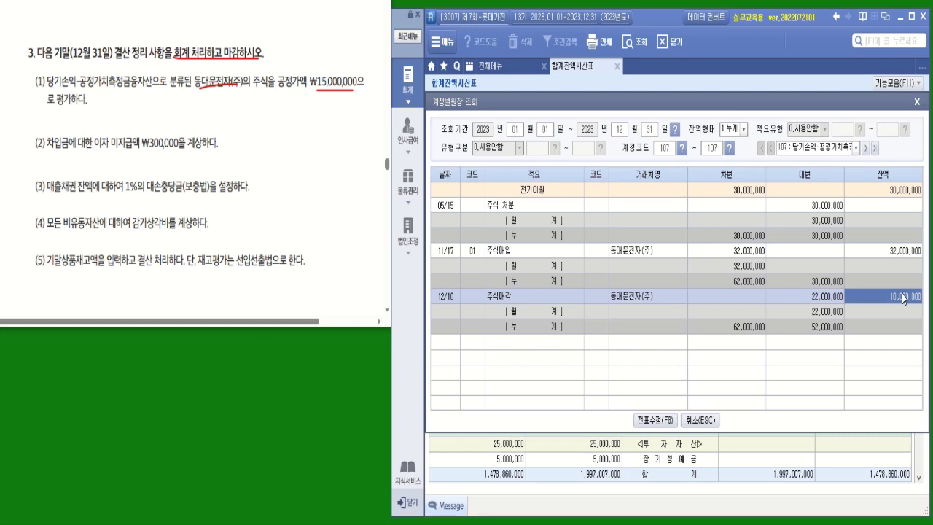
pyautogui.click(917, 102)
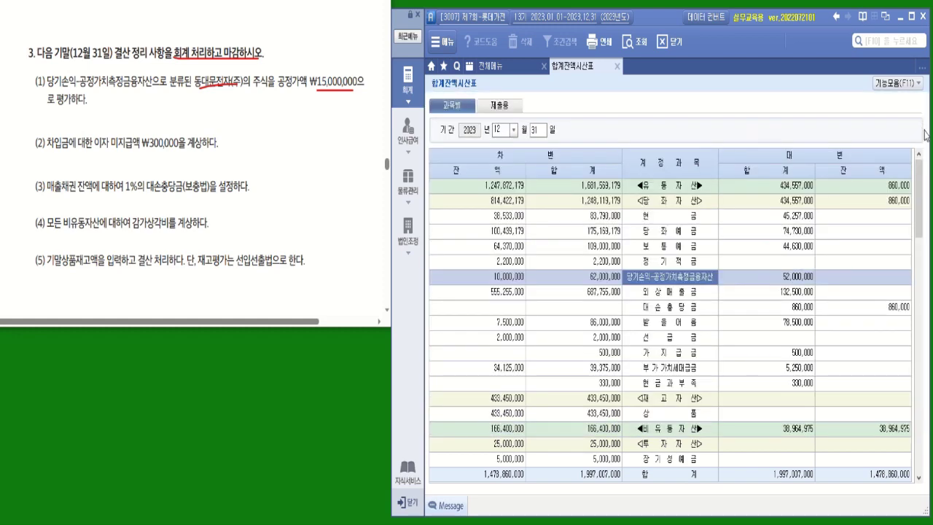
# Open 일반전표입력 (general journal entry) and set the voucher date to December 31.
pyautogui.click(509, 70)
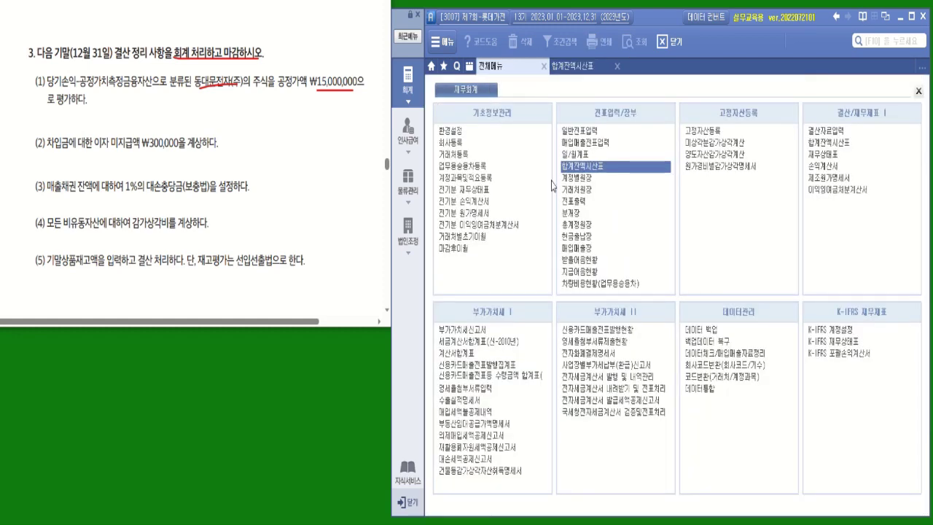
pyautogui.click(584, 131)
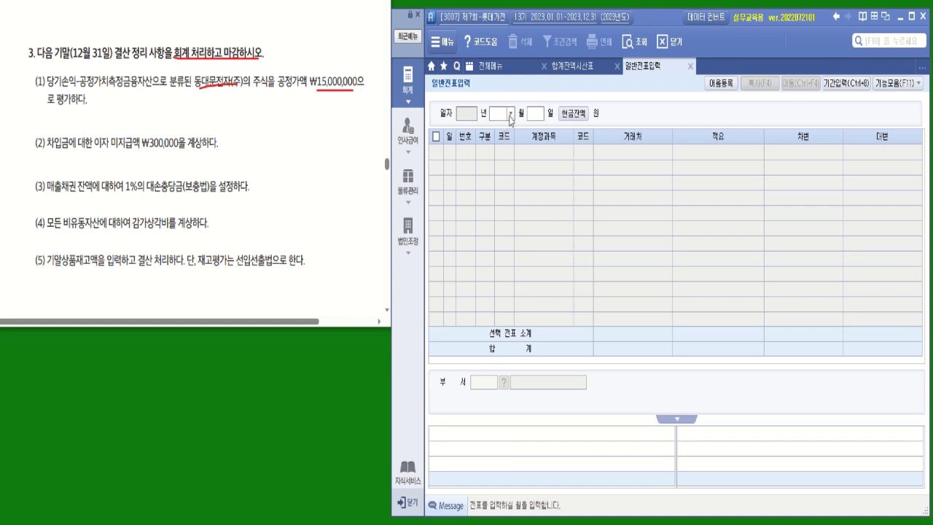
pyautogui.click(511, 113)
pyautogui.click(498, 240)
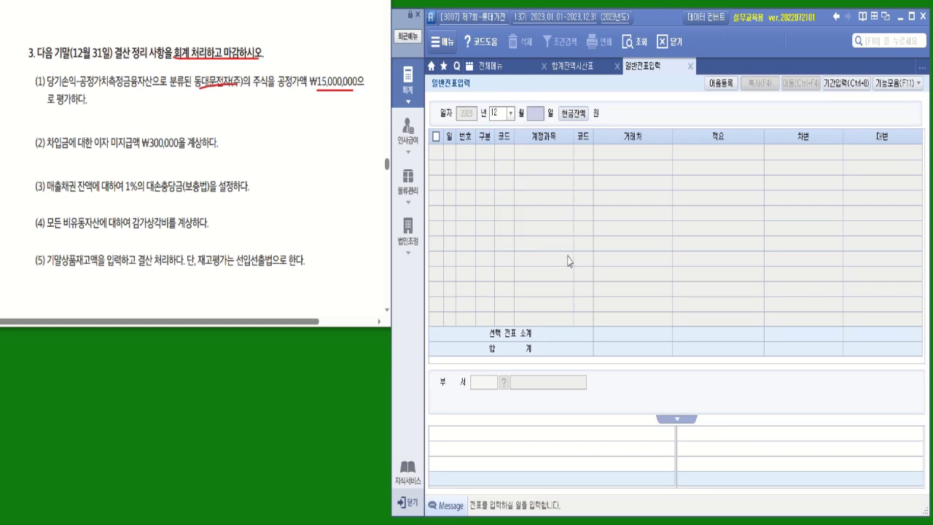
pyautogui.write('31')
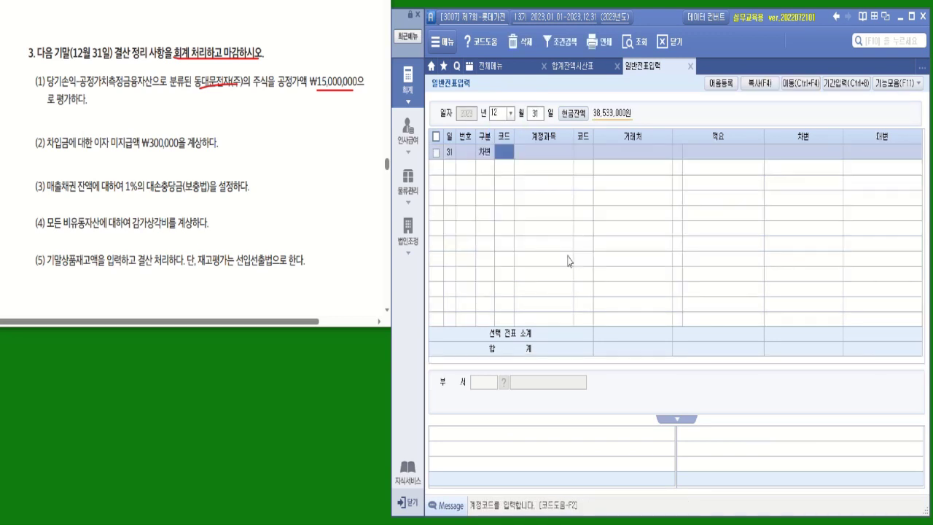
# Enter a debit line for account 107 당기손익-공정가치측정금융자산 with an amount of 5,000,000.
pyautogui.write('당기')
pyautogui.press('Return')
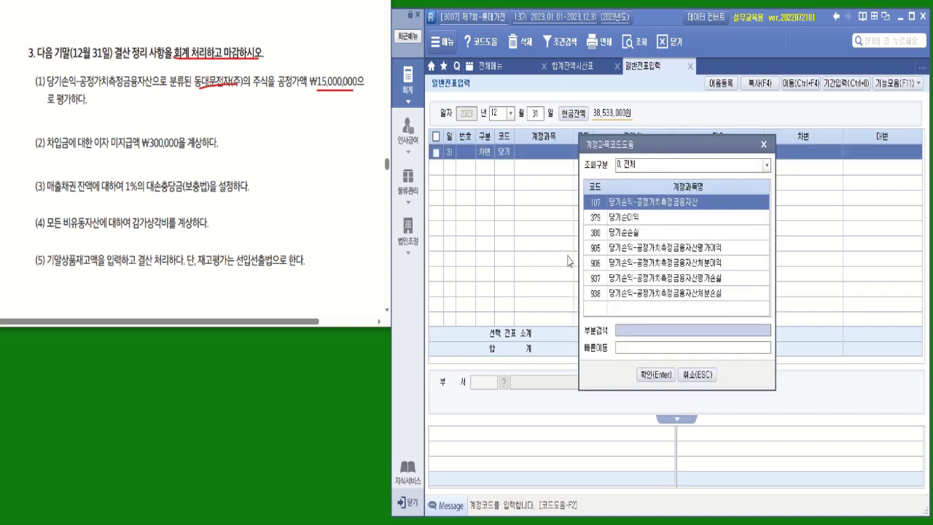
pyautogui.click(659, 208)
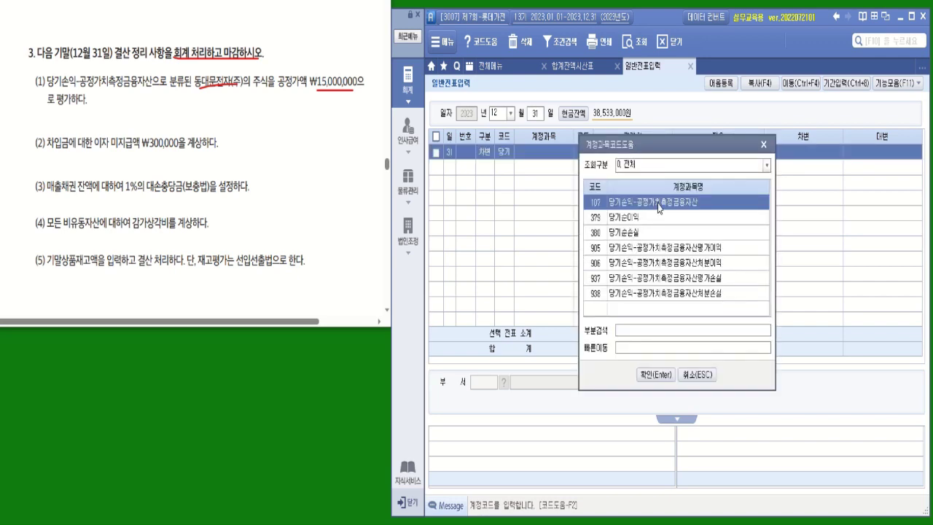
pyautogui.doubleClick(659, 207)
pyautogui.press('Return')
pyautogui.press('Return')
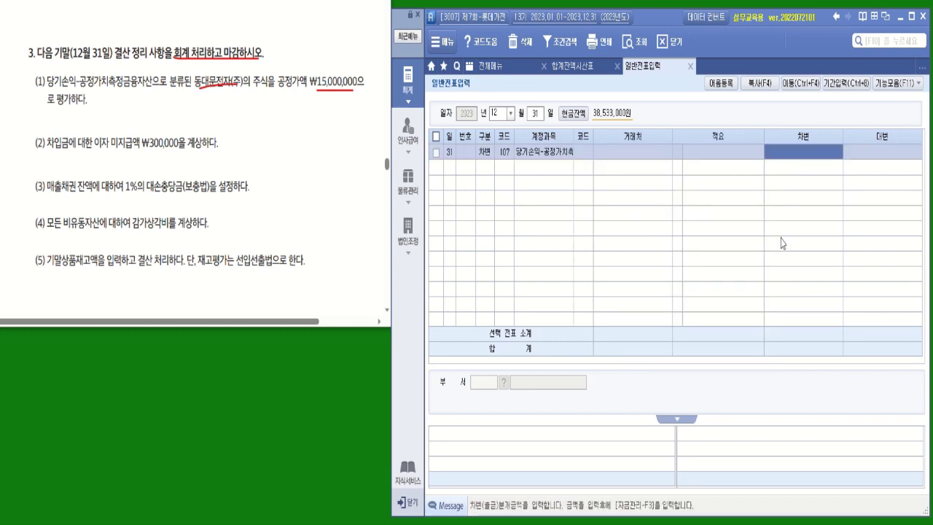
pyautogui.write('5000000')
pyautogui.press('Return')
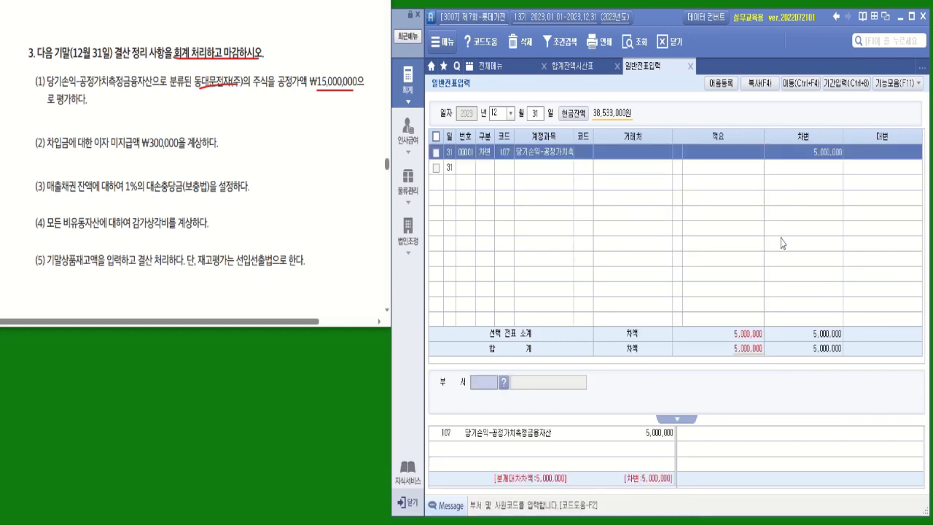
# Add a credit line for account 905 당기손익-공정가치측정금융자산평가이익 with an amount of 5,000,000.
pyautogui.write('4')
pyautogui.press('Return')
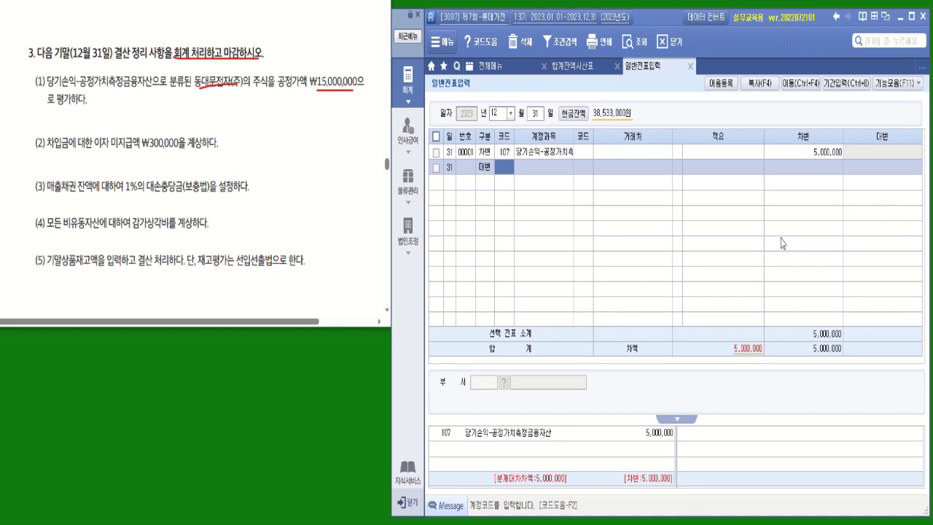
pyautogui.write('당기')
pyautogui.press('Return')
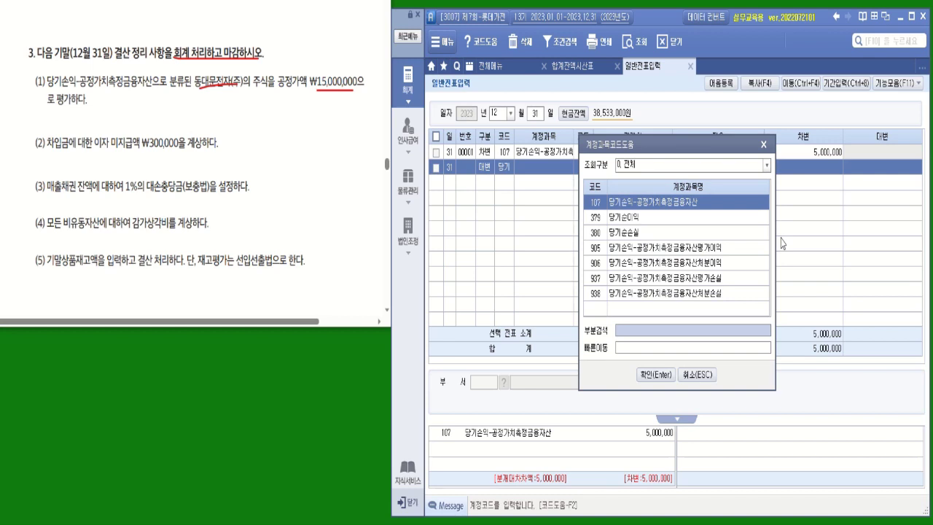
pyautogui.doubleClick(713, 248)
pyautogui.click(846, 172)
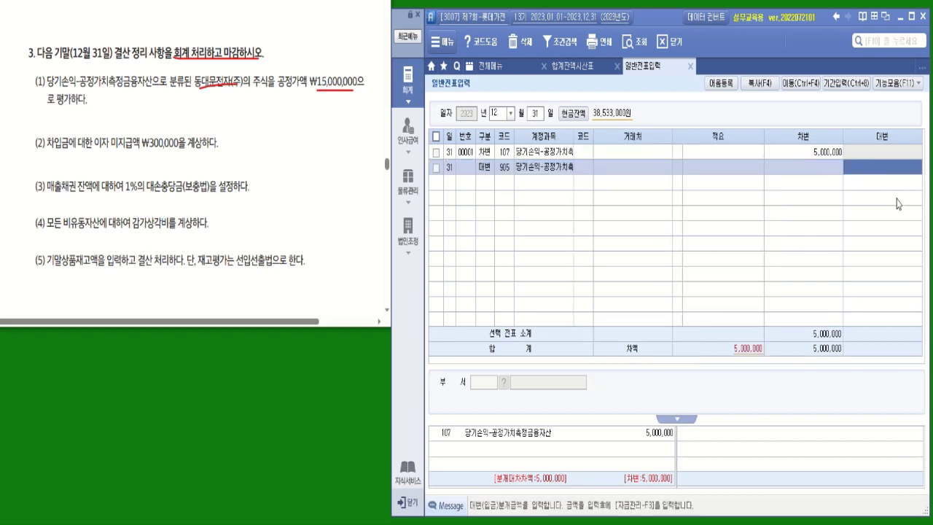
pyautogui.write('5,000,000')
pyautogui.press('Return')
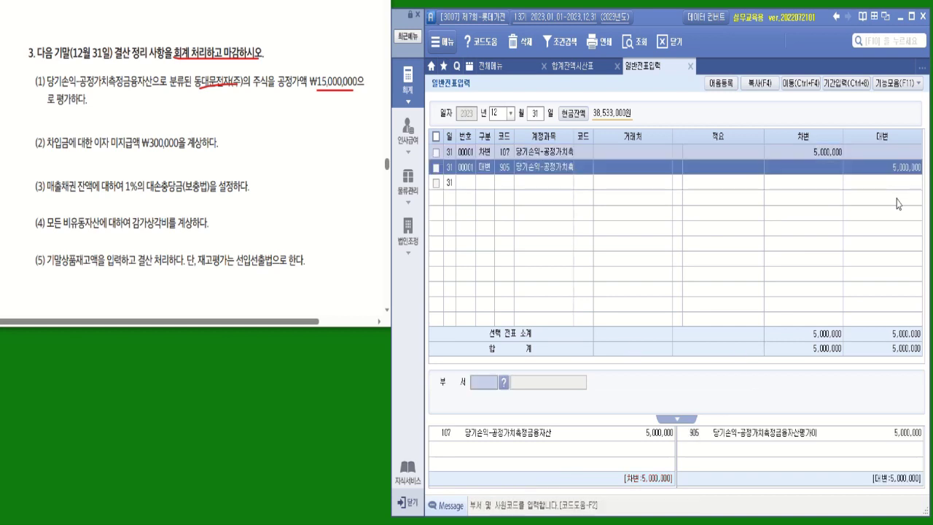
# Start the accrued interest voucher with a debit line for account 931 이자비용 of 300,000.
pyautogui.click(486, 183)
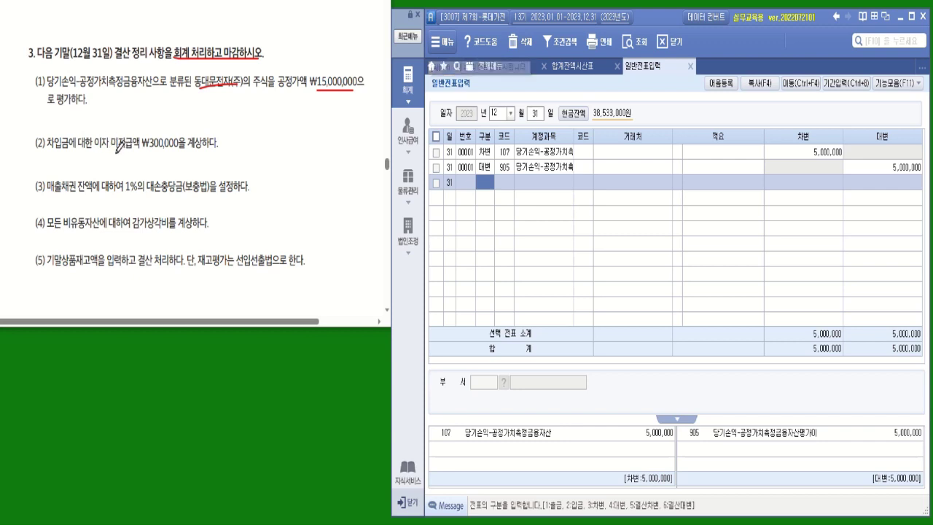
pyautogui.moveTo(110, 149); pyautogui.dragTo(181, 149)
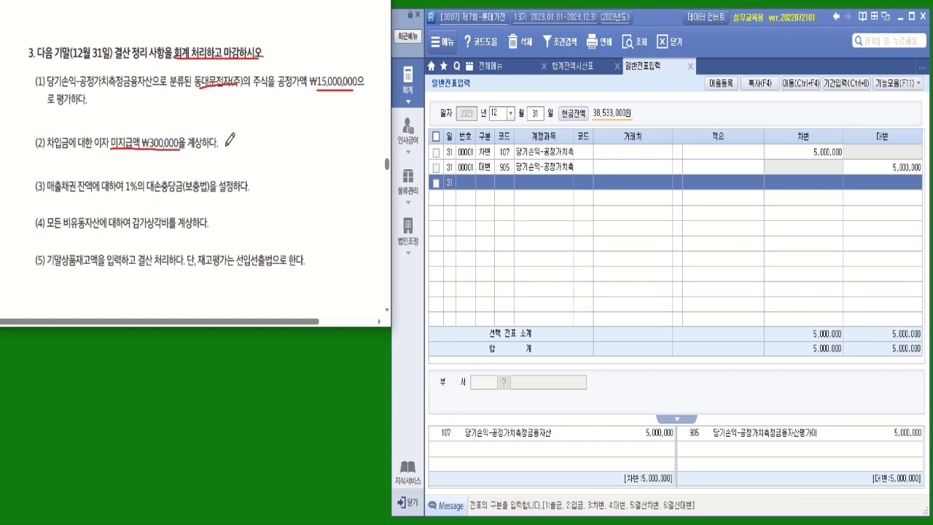
pyautogui.click(487, 186)
pyautogui.write('3이자')
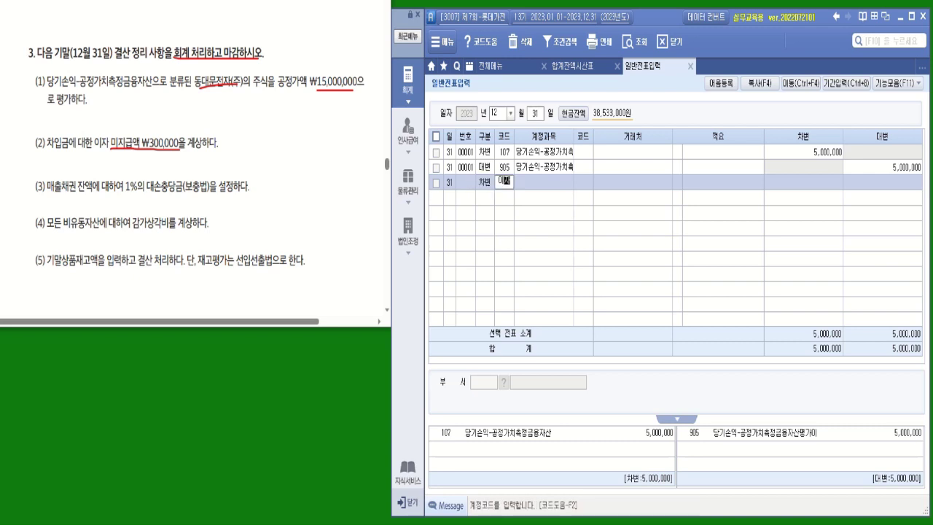
pyautogui.press('Return')
pyautogui.press('Down')
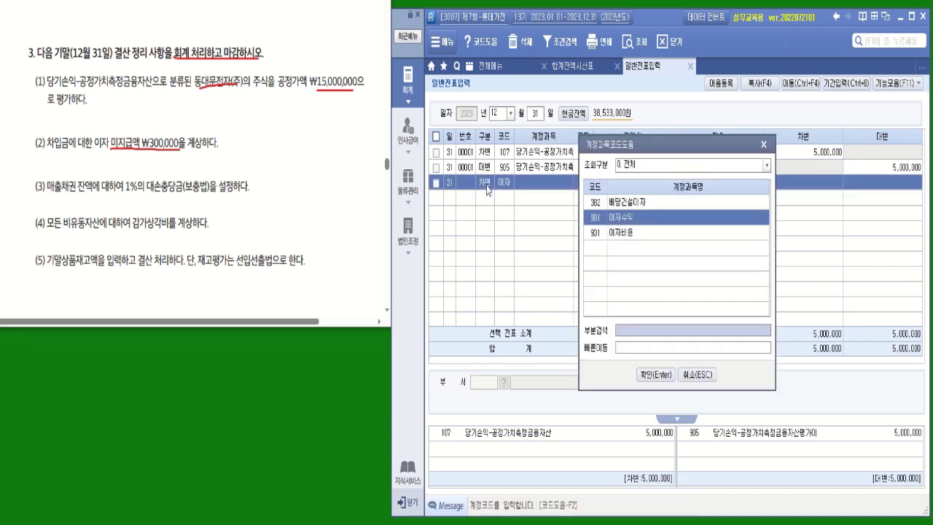
pyautogui.press('Down')
pyautogui.press('Return')
pyautogui.click(771, 183)
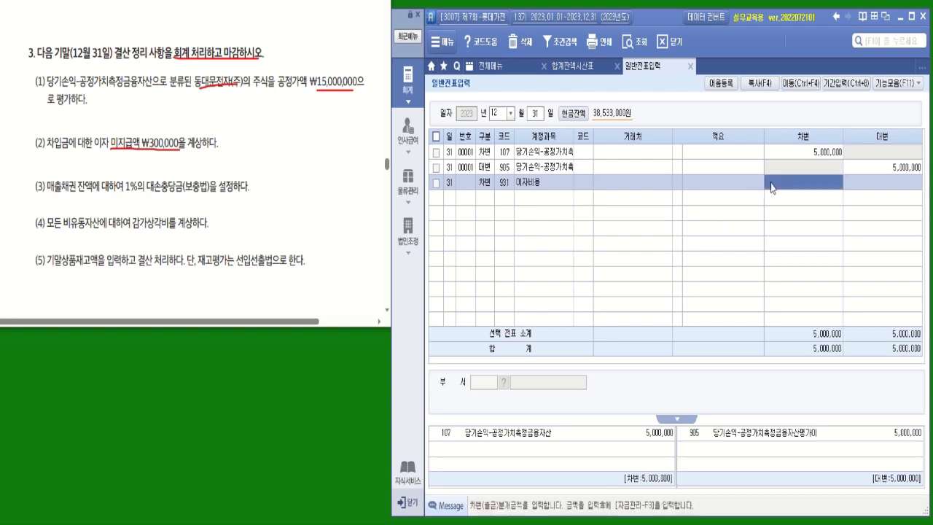
pyautogui.write('3000000')
pyautogui.press('Return')
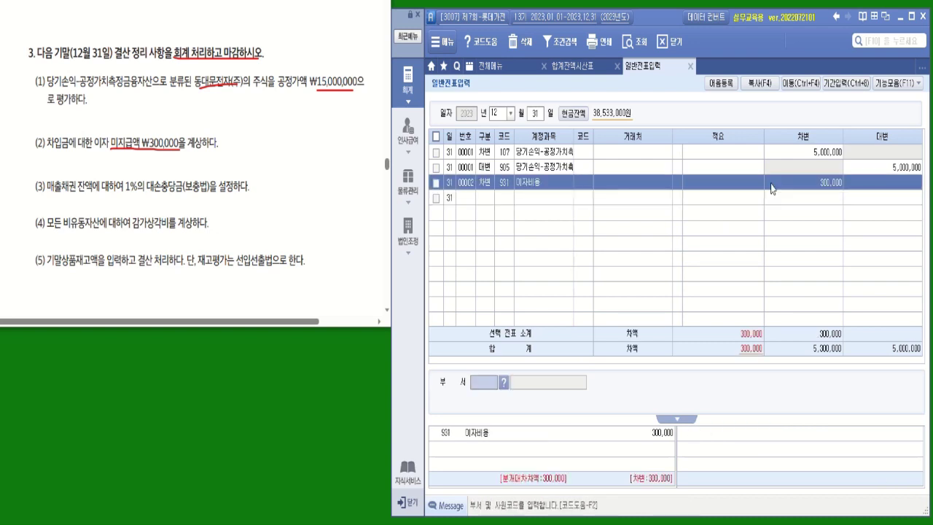
# Add a credit line for account 262 미지급비용 with an amount of 300,000.
pyautogui.press('4')
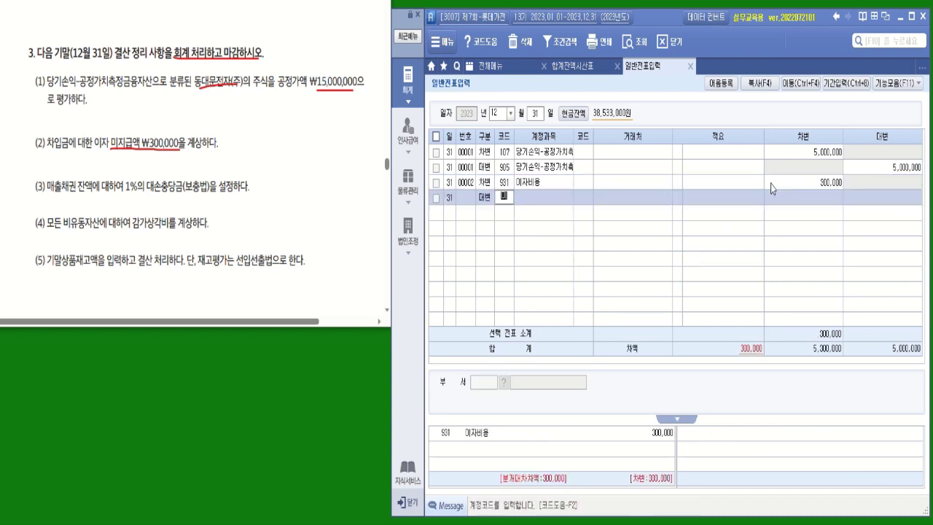
pyautogui.write('미지')
pyautogui.press('Return')
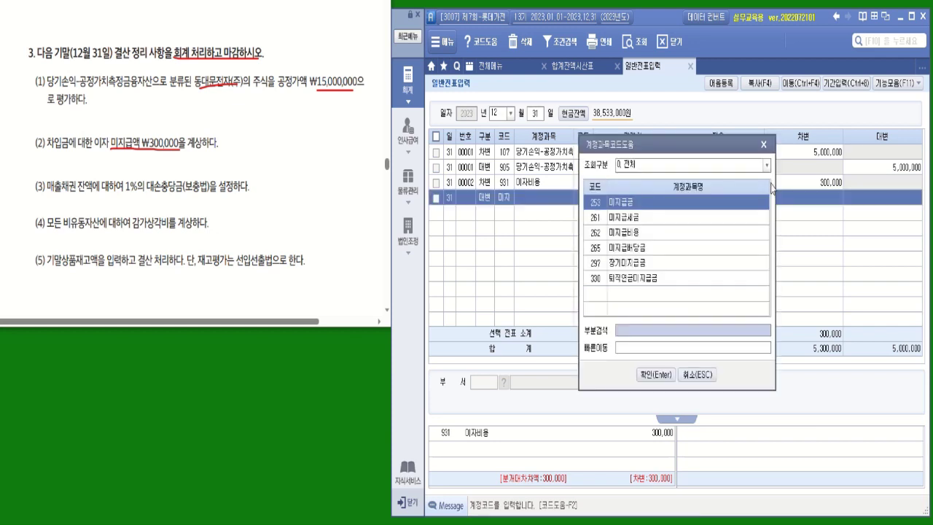
pyautogui.press('Down')
pyautogui.press('Down')
pyautogui.press('Return')
pyautogui.press('Return')
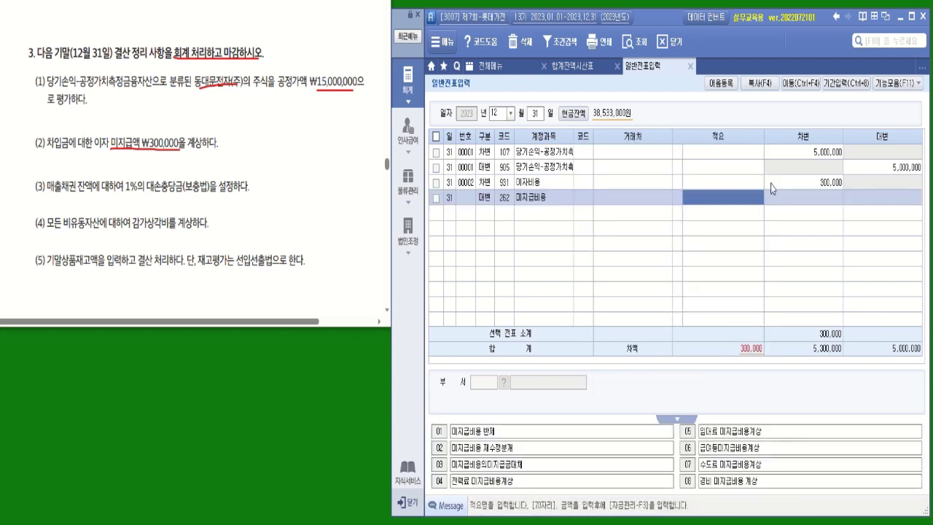
pyautogui.press('Return')
pyautogui.write('300,000')
pyautogui.press('Return')
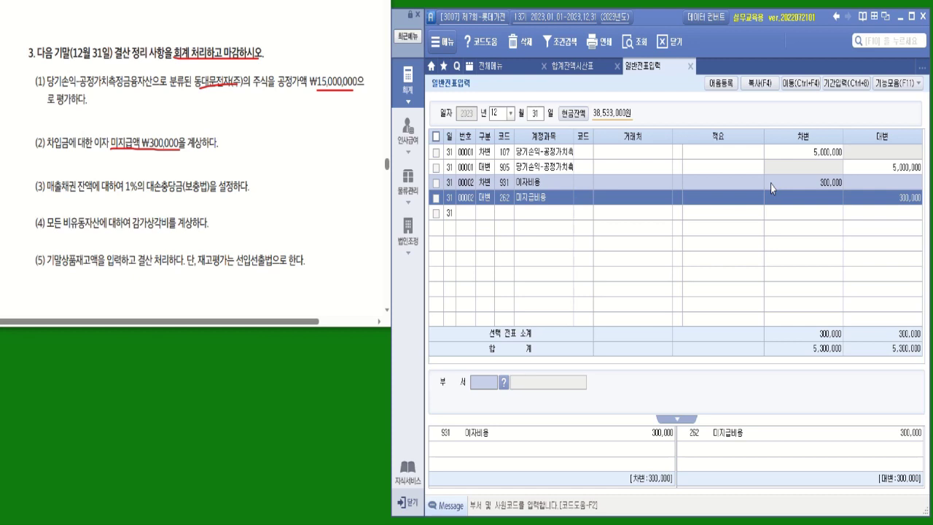
# Open 결산자료입력 (closing data entry) and set the closing period from month 01 to month 12 of 2023.
pyautogui.click(492, 66)
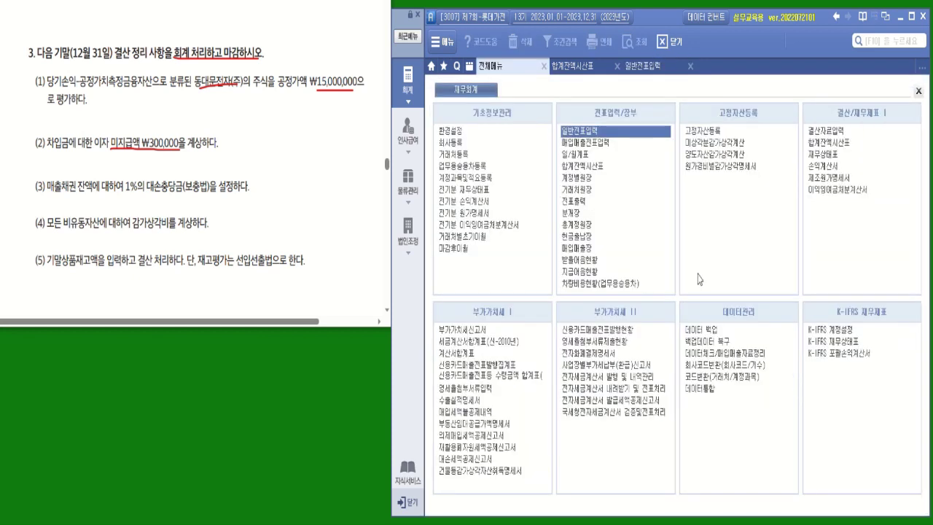
pyautogui.click(833, 131)
pyautogui.click(527, 111)
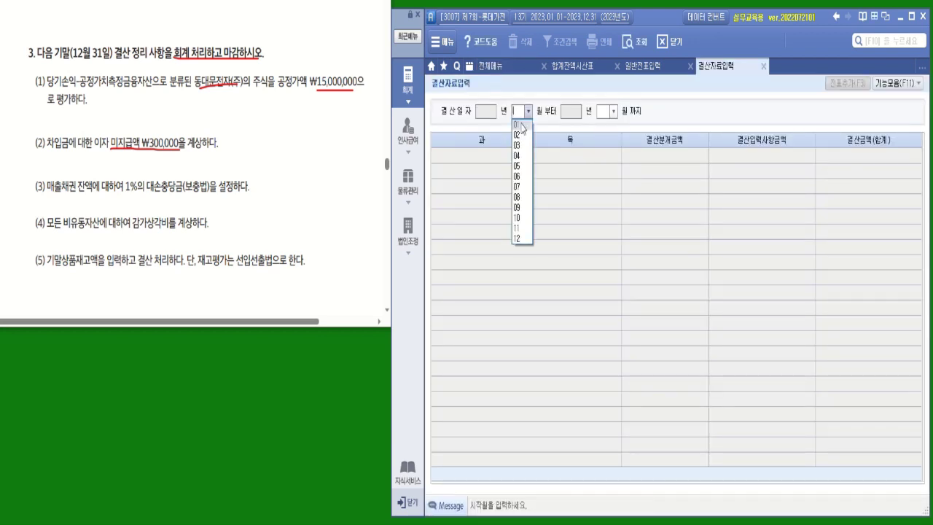
pyautogui.click(524, 128)
pyautogui.click(613, 110)
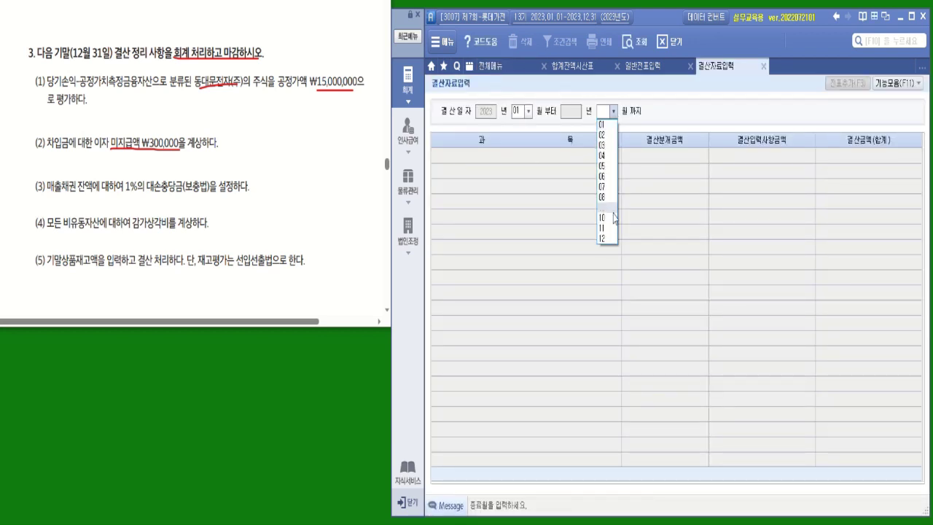
pyautogui.click(608, 250)
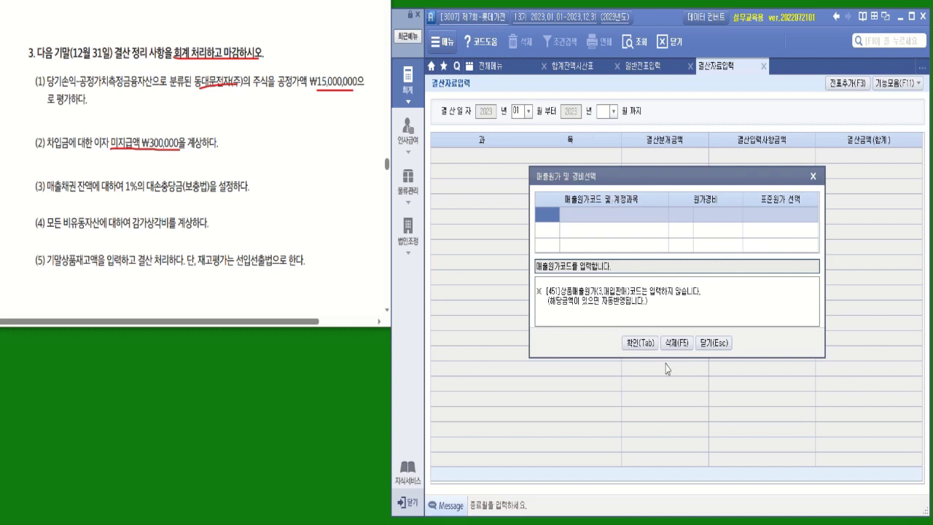
# Confirm the 매출원가 및 경비선택 dialog without adding a cost code, and refresh the 합계잔액시산표 for December 31, 2023.
pyautogui.click(646, 348)
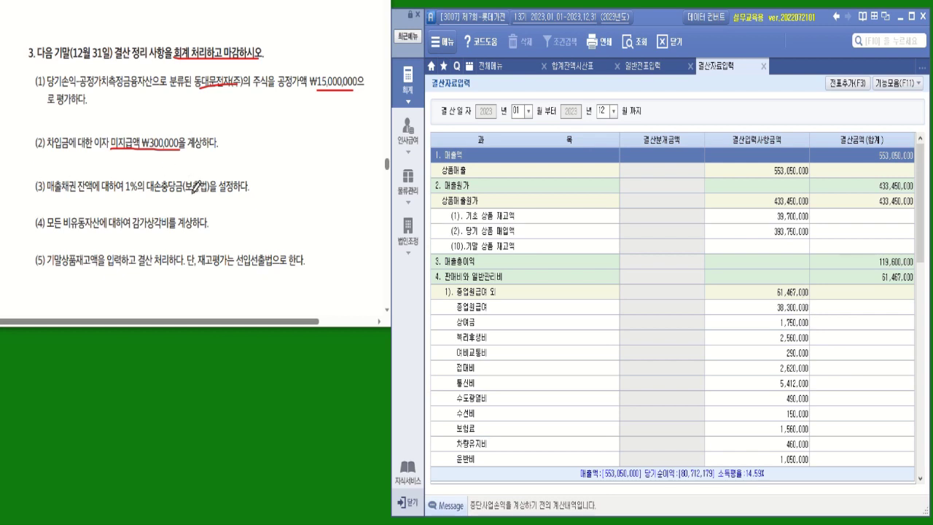
pyautogui.moveTo(185, 194); pyautogui.dragTo(245, 194)
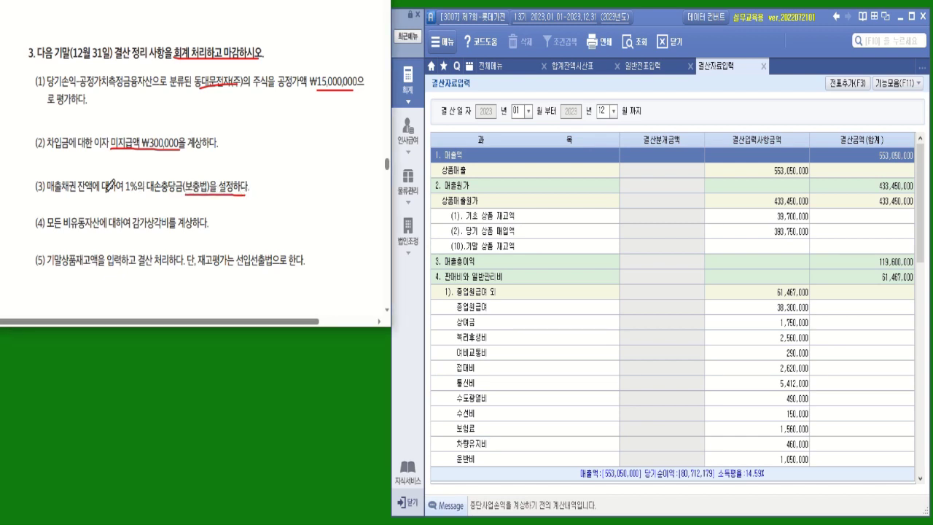
pyautogui.moveTo(49, 192); pyautogui.dragTo(73, 191)
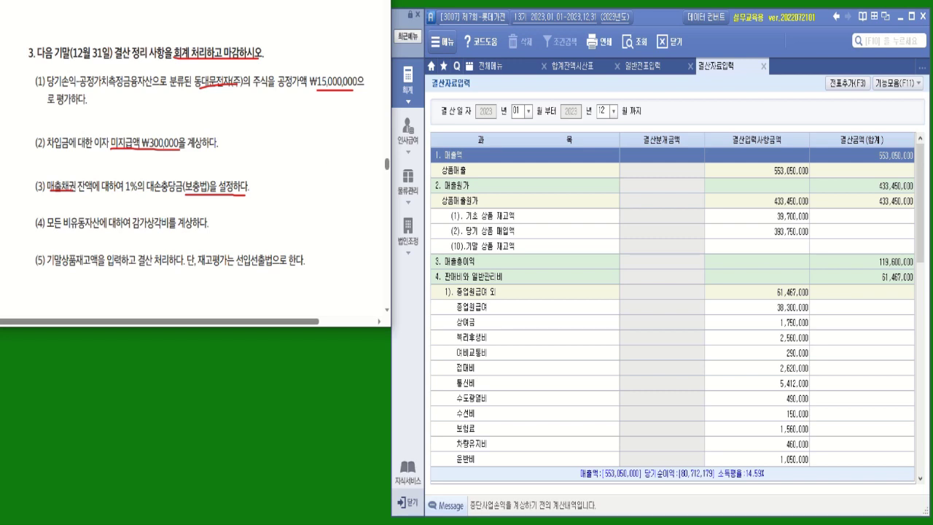
pyautogui.click(567, 67)
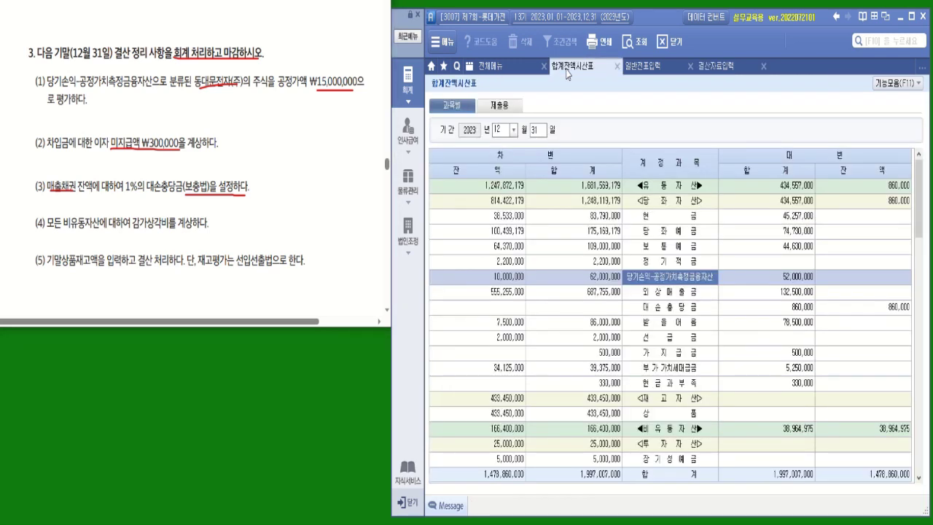
pyautogui.click(640, 46)
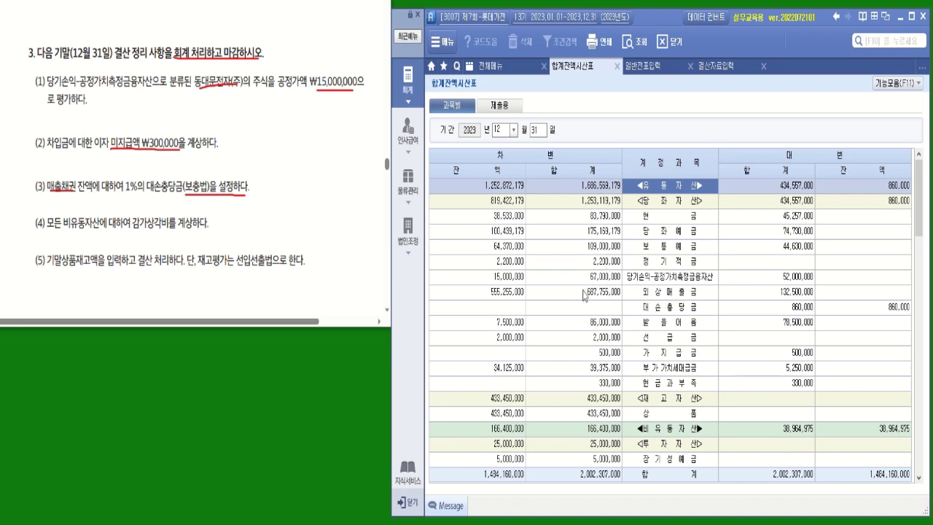
# Load the 외상매출금 debit balance from the trial balance into the calculator and multiply it by 0.01.
pyautogui.click(510, 293)
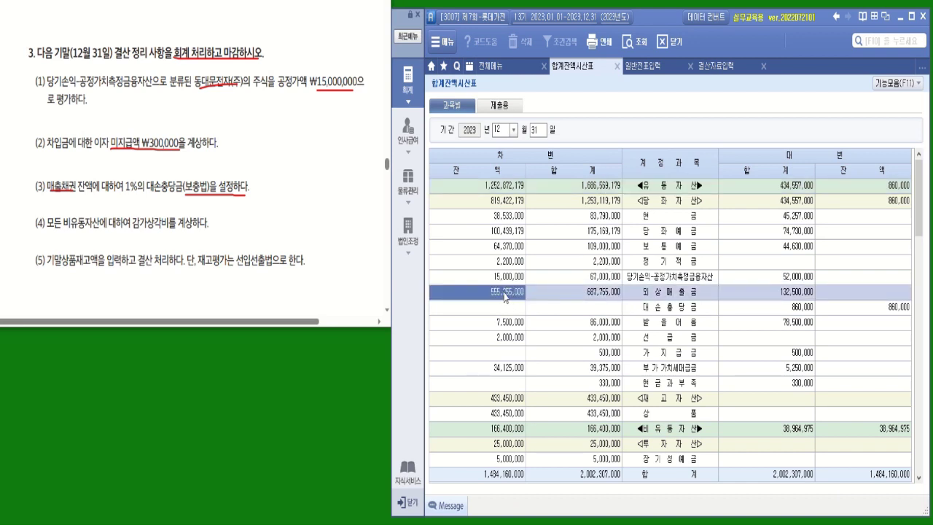
pyautogui.rightClick(501, 295)
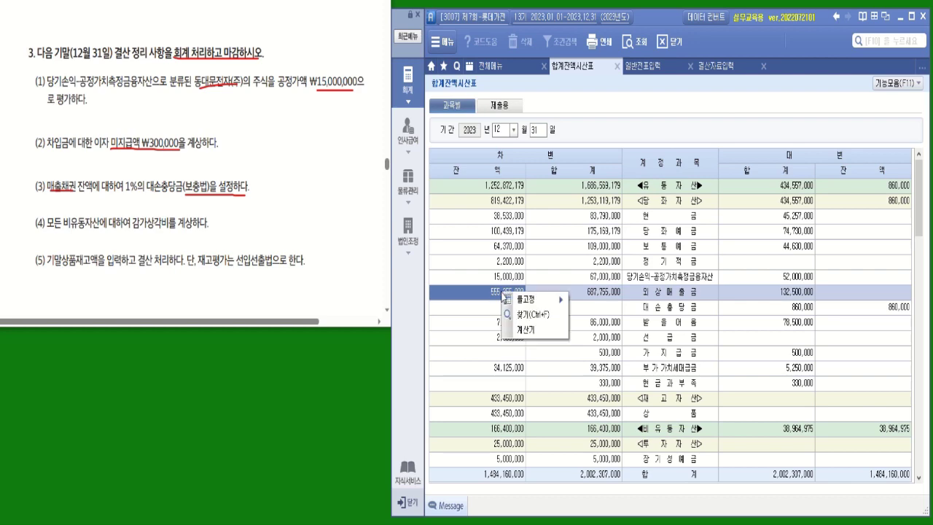
pyautogui.click(523, 331)
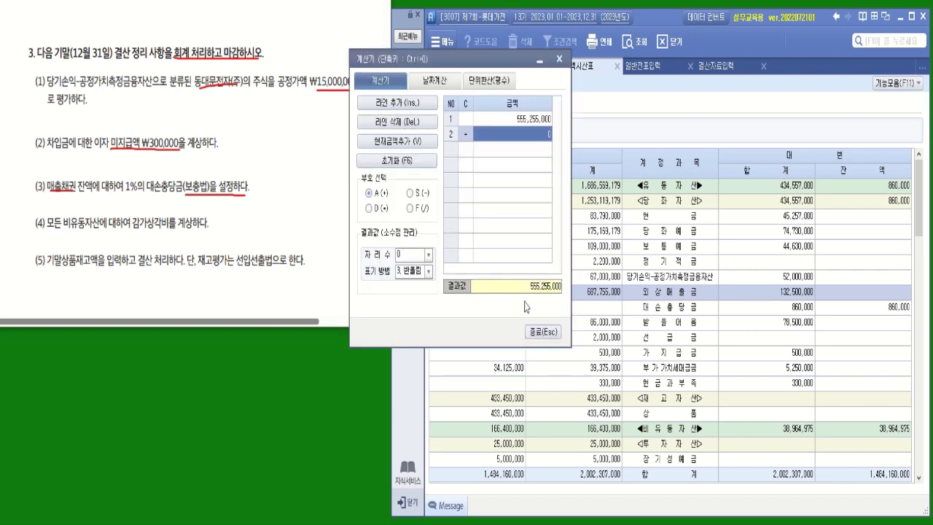
pyautogui.moveTo(473, 58); pyautogui.dragTo(383, 172)
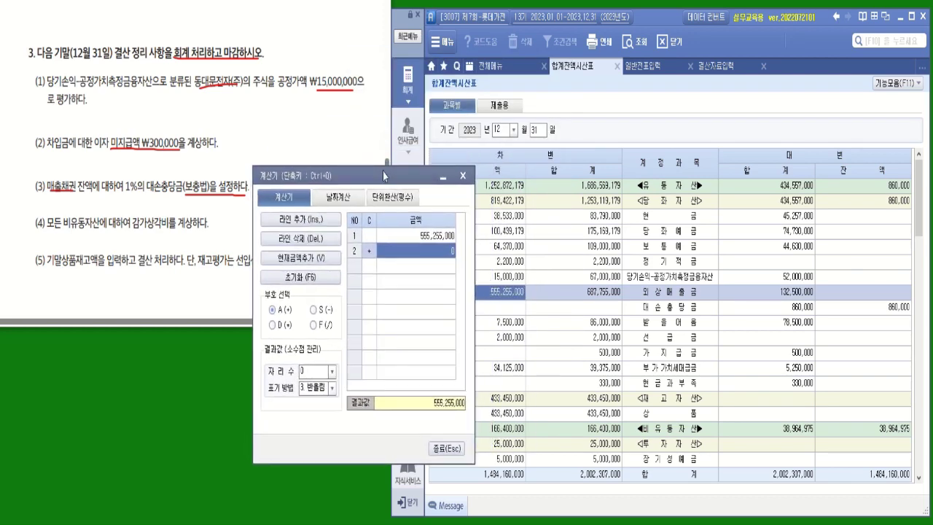
pyautogui.click(277, 325)
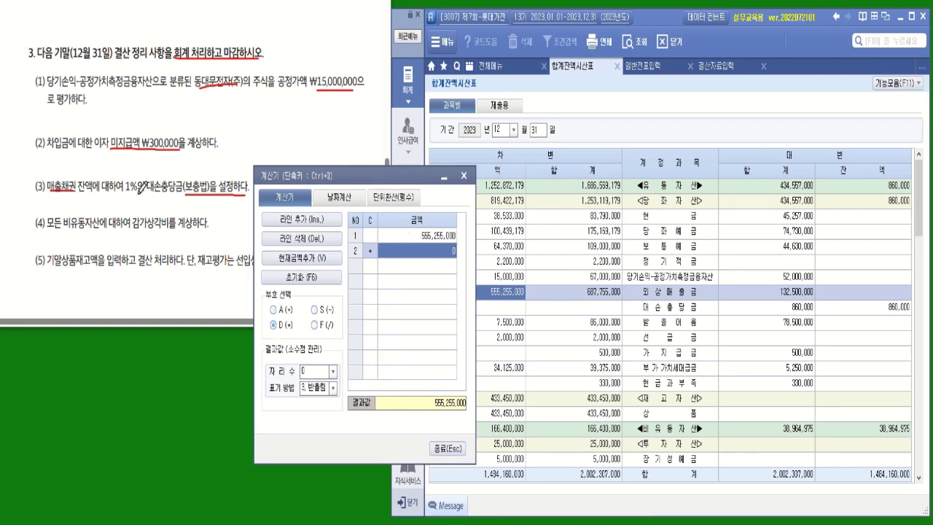
pyautogui.write('0.01')
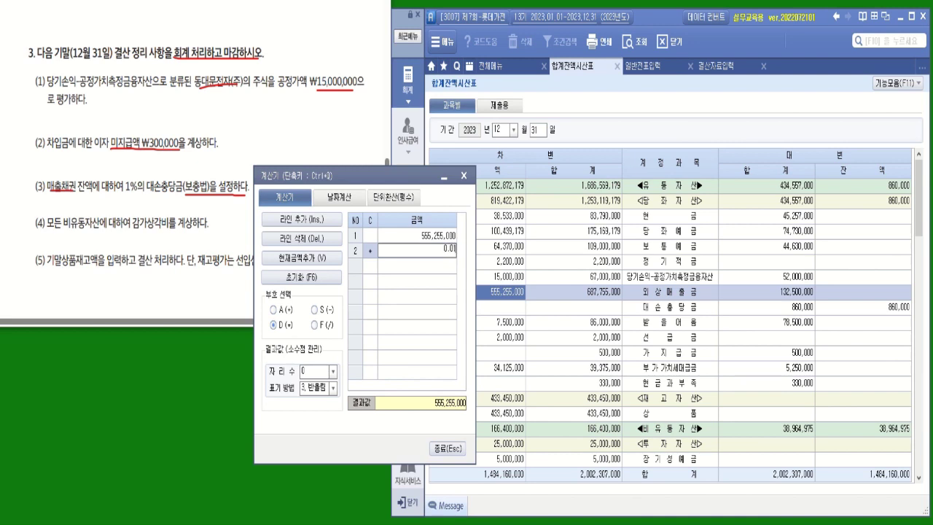
pyautogui.press('Return')
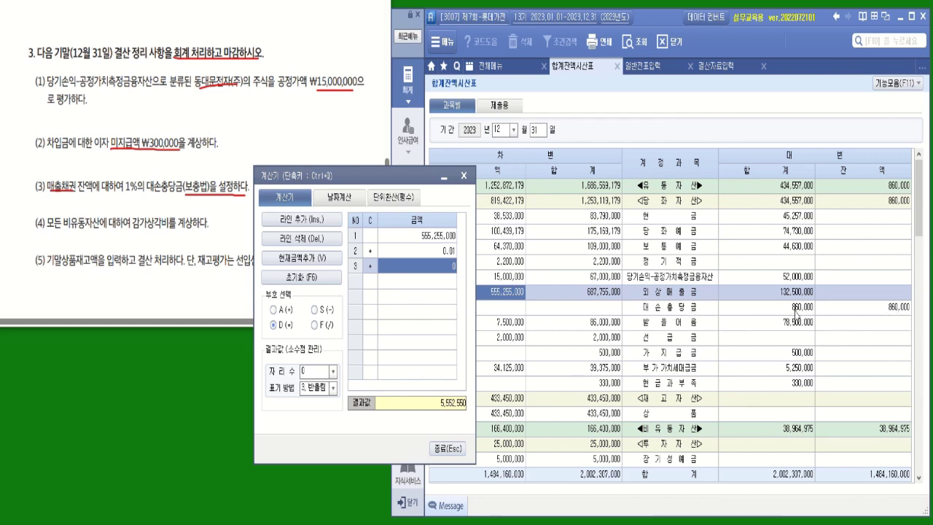
# Subtract the existing 대손충당금 credit balance of 860,000 from the calculated 외상매출금 allowance.
pyautogui.click(885, 311)
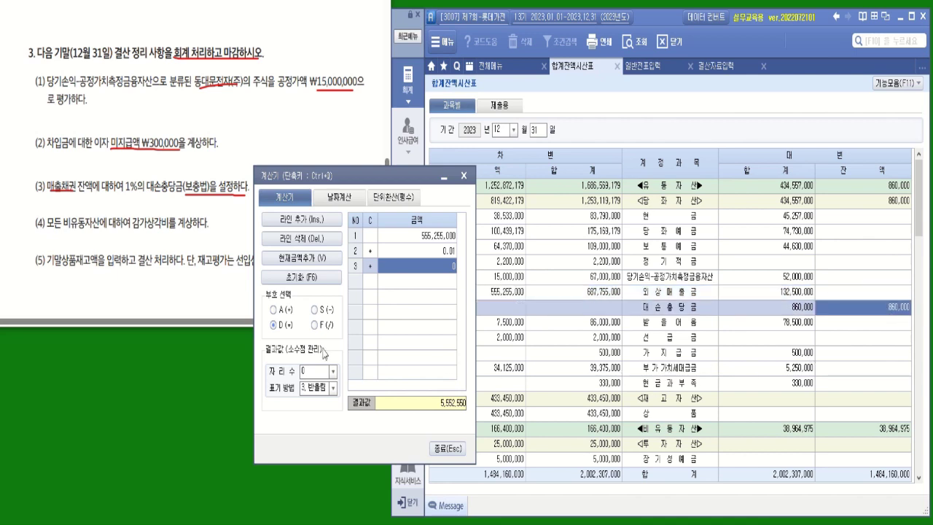
pyautogui.click(327, 310)
pyautogui.write('860000')
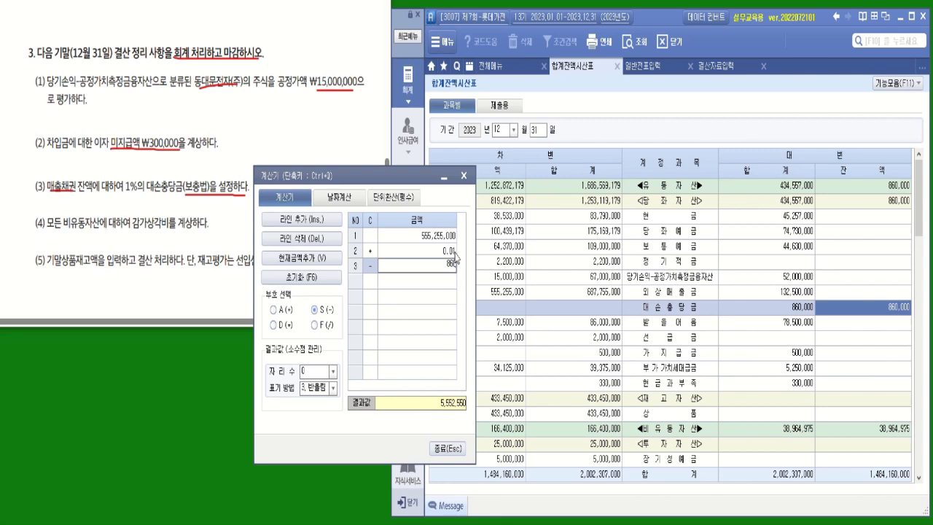
pyautogui.press('Return')
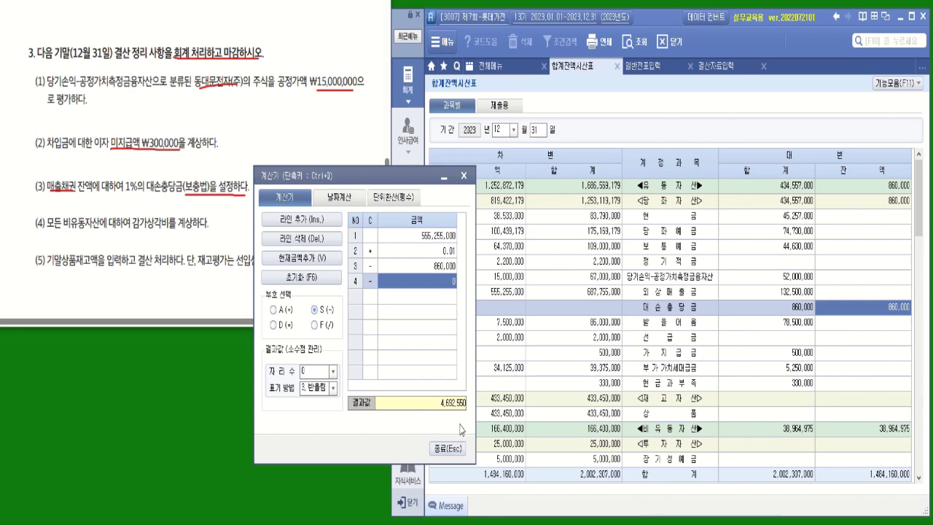
# Enter 4,692,550 for 외상매출금 under 대손상각 in 결산자료입력, and close the calculator.
pyautogui.click(720, 67)
pyautogui.moveTo(410, 181); pyautogui.dragTo(363, 165)
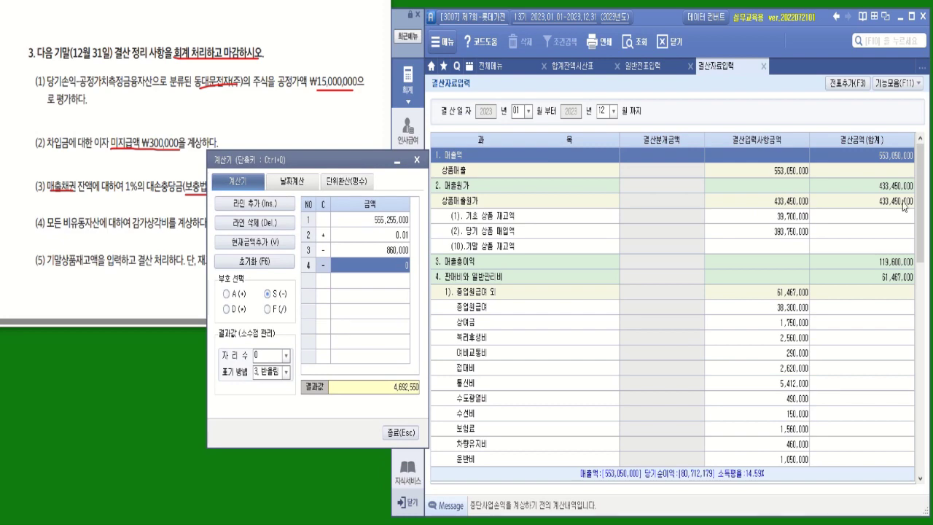
pyautogui.moveTo(921, 232); pyautogui.dragTo(929, 379)
pyautogui.scroll(6, 498, 207)
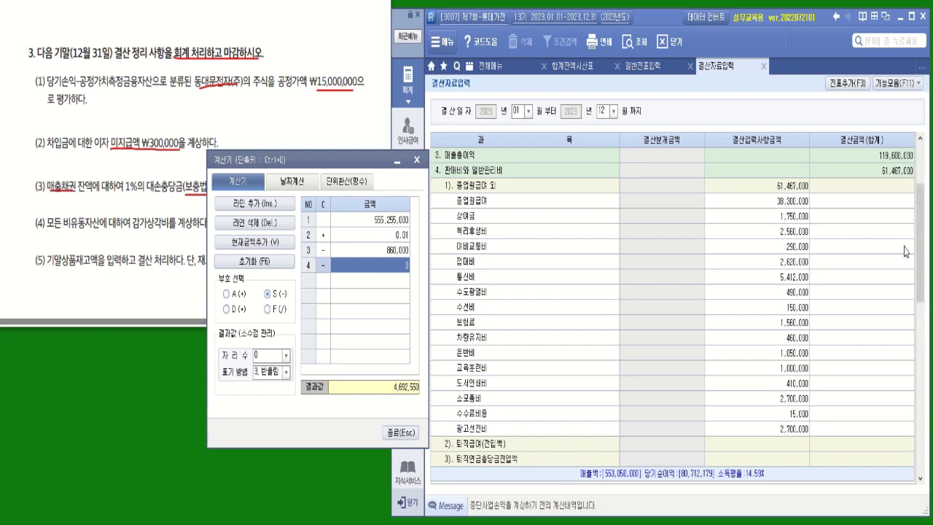
pyautogui.moveTo(920, 266); pyautogui.dragTo(924, 336)
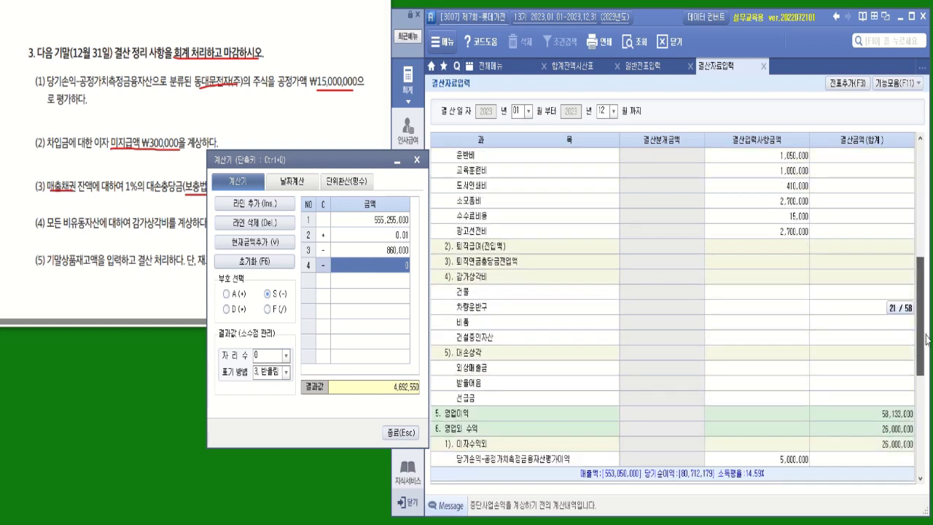
pyautogui.click(475, 356)
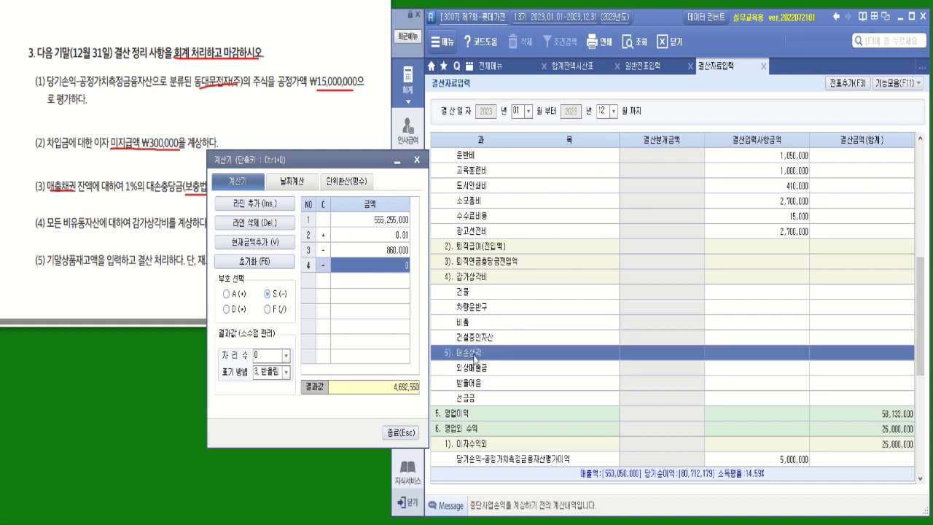
pyautogui.click(779, 373)
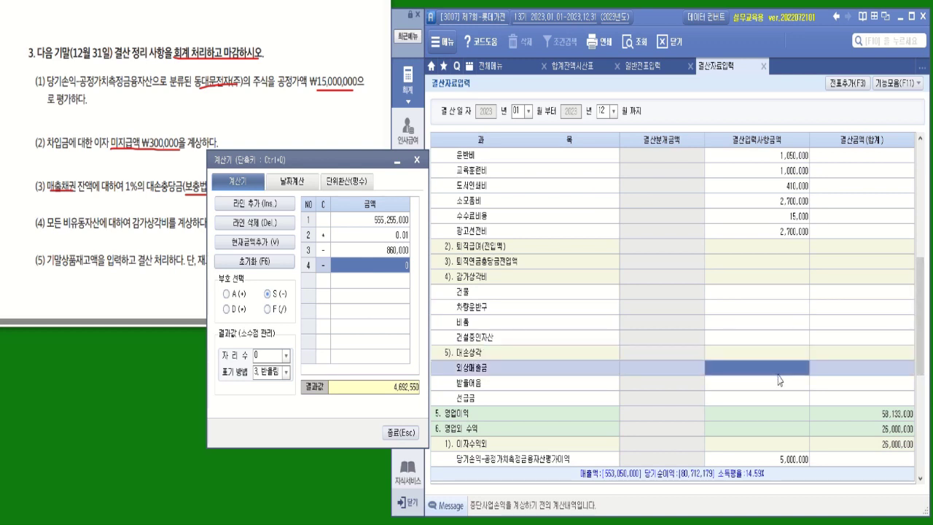
pyautogui.write('4,692,')
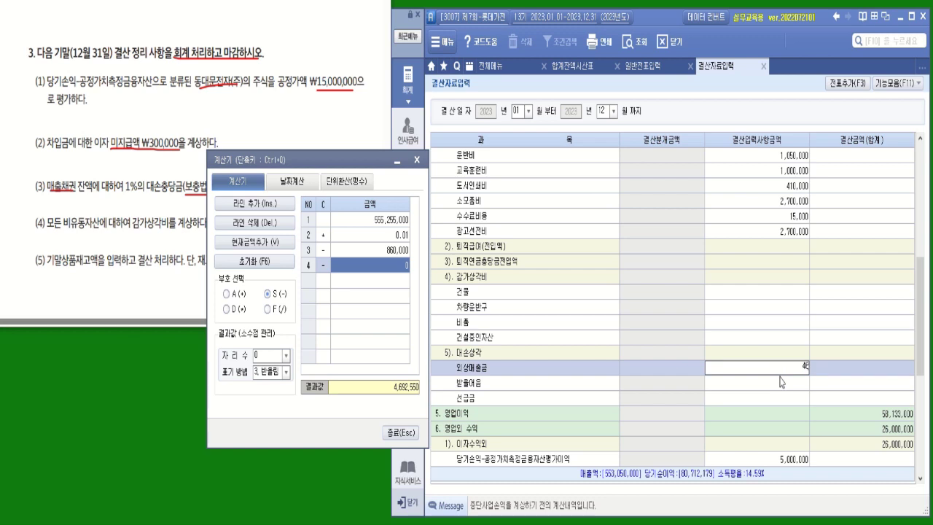
pyautogui.write('550')
pyautogui.press('Return')
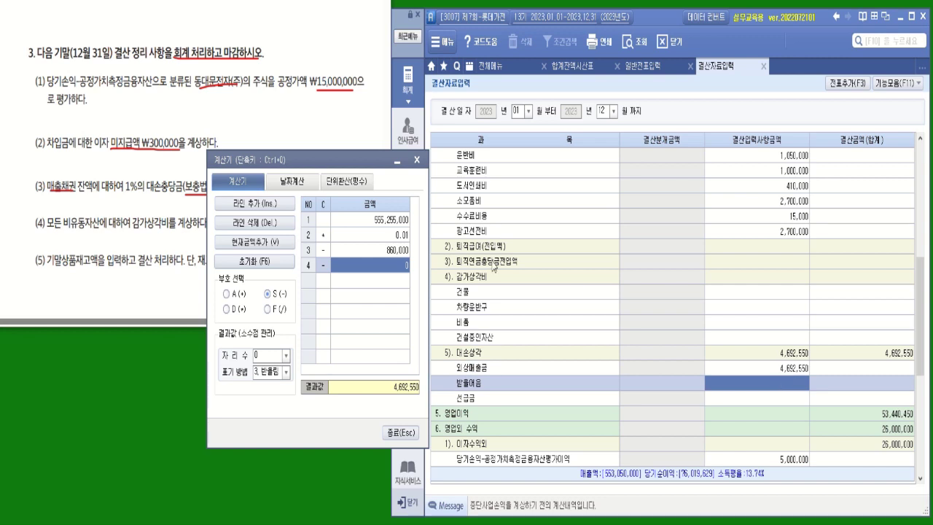
pyautogui.click(401, 433)
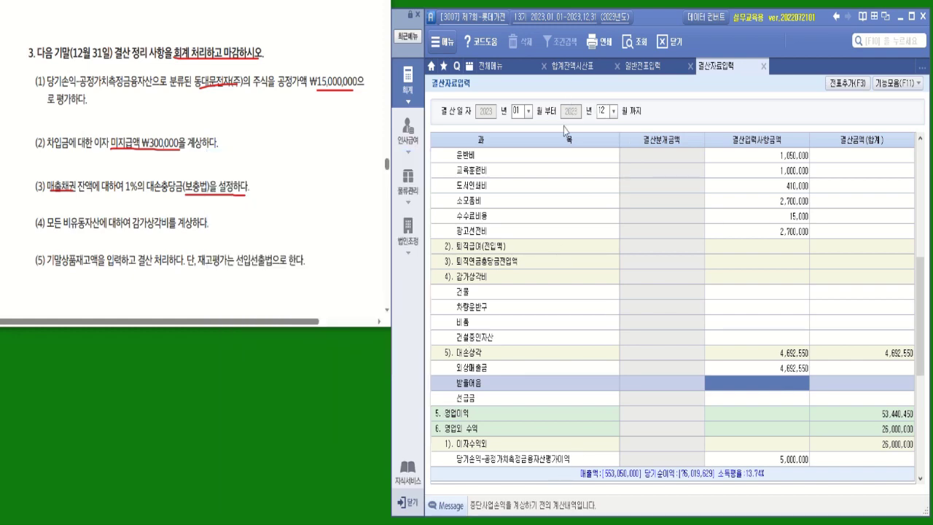
# Check the 받을어음 balance in the 합계잔액시산표 and enter 75,000 for 받을어음 under 대손상각 in 결산자료입력.
pyautogui.click(574, 67)
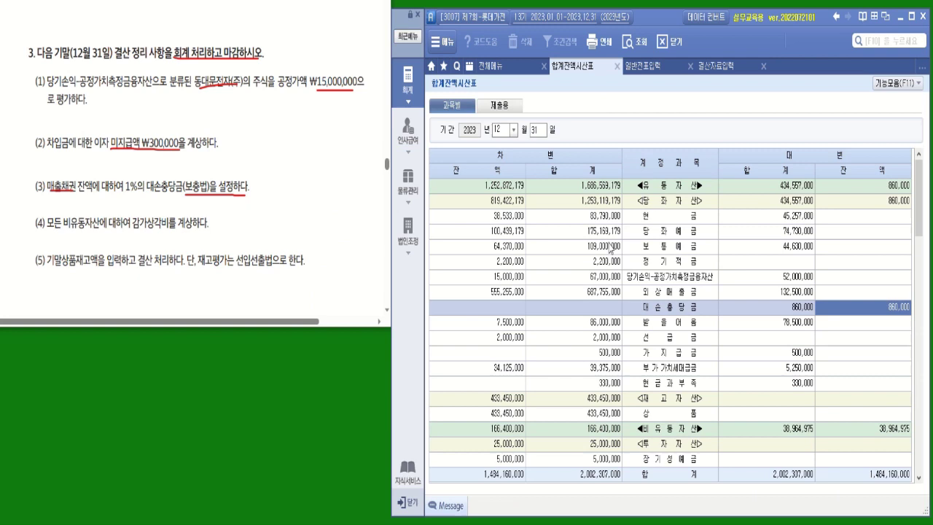
pyautogui.click(507, 330)
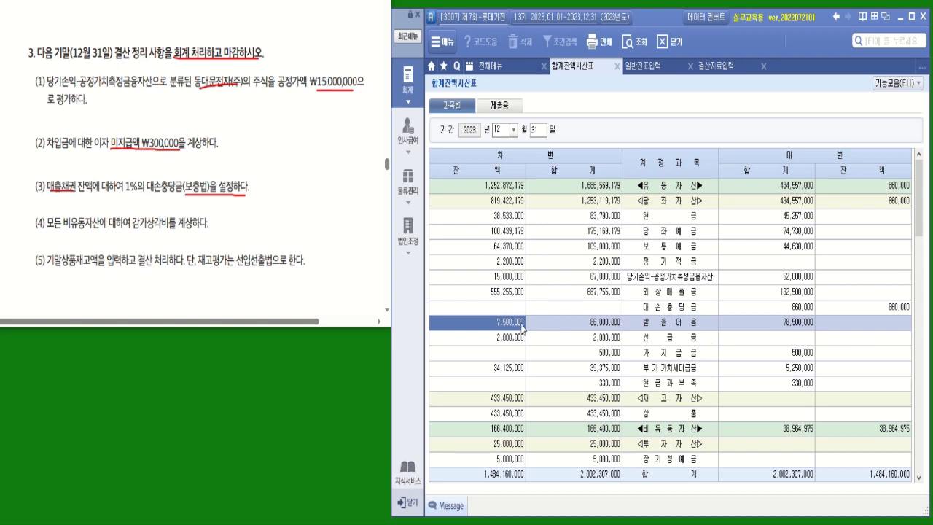
pyautogui.click(726, 70)
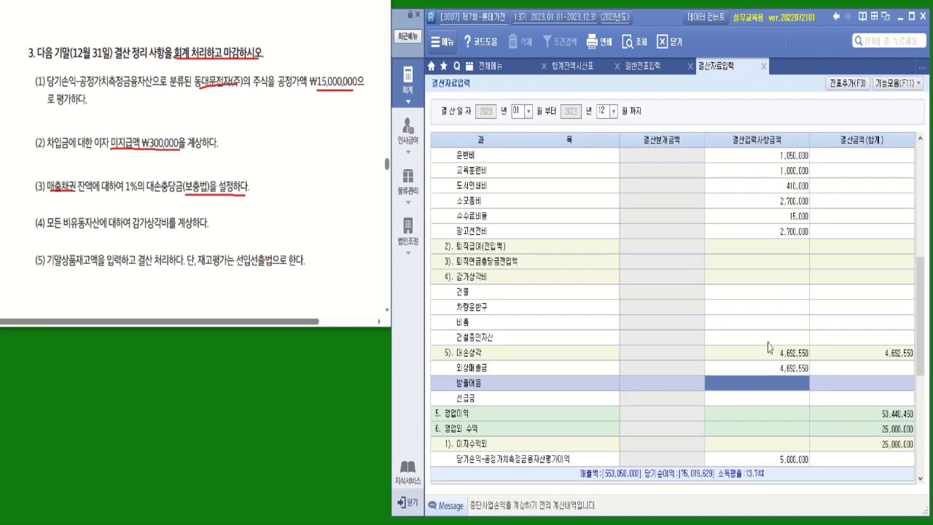
pyautogui.write('7500000')
pyautogui.press('Return')
pyautogui.click(802, 387)
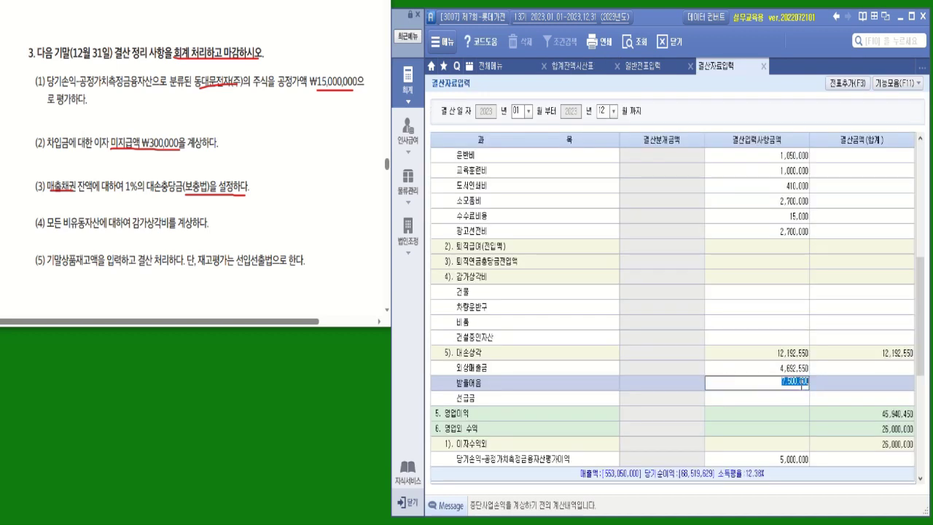
pyautogui.moveTo(802, 385); pyautogui.dragTo(814, 387)
pyautogui.press('BackSpace')
pyautogui.press('Return')
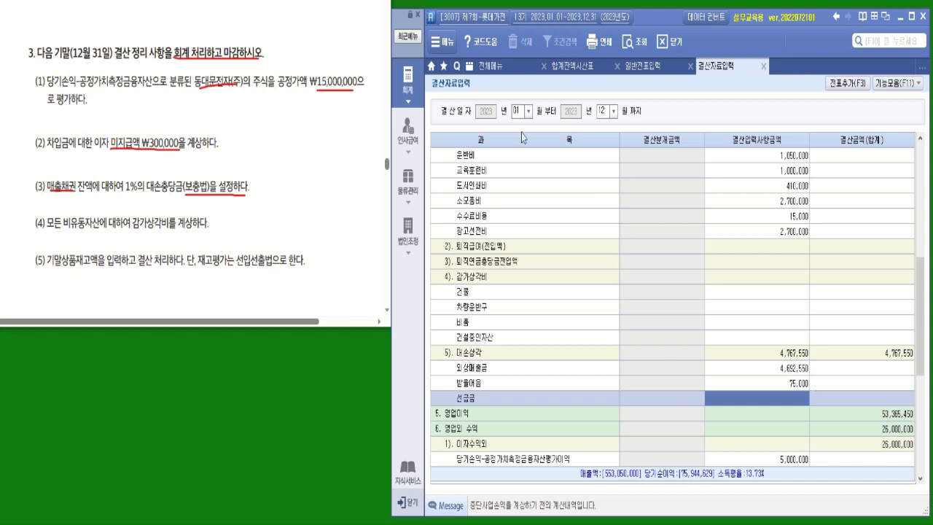
# Query the 유형자산총괄 summary in 원가경비별감가상각명세서 for all expense categories and examine the current depreciation of 건물 and 비품.
pyautogui.moveTo(55, 227)
pyautogui.mouseDown()
pyautogui.moveTo(48, 208)
pyautogui.moveTo(65, 231)
pyautogui.moveTo(82, 233)
pyautogui.mouseUp()
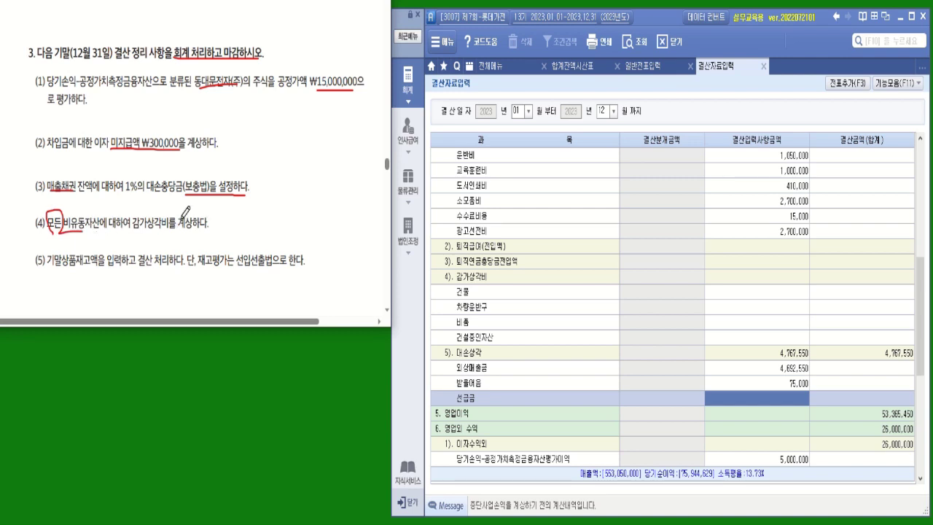
pyautogui.moveTo(134, 230); pyautogui.dragTo(203, 221)
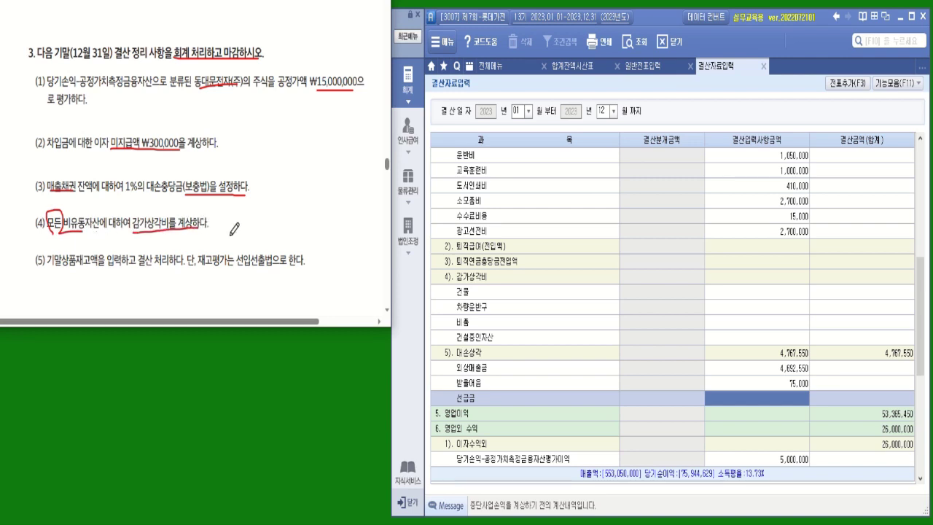
pyautogui.click(493, 66)
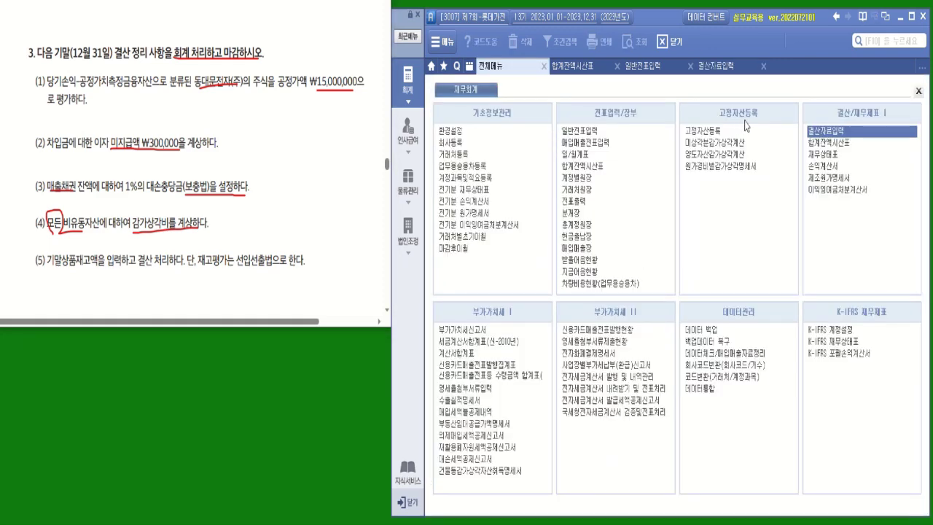
pyautogui.click(755, 173)
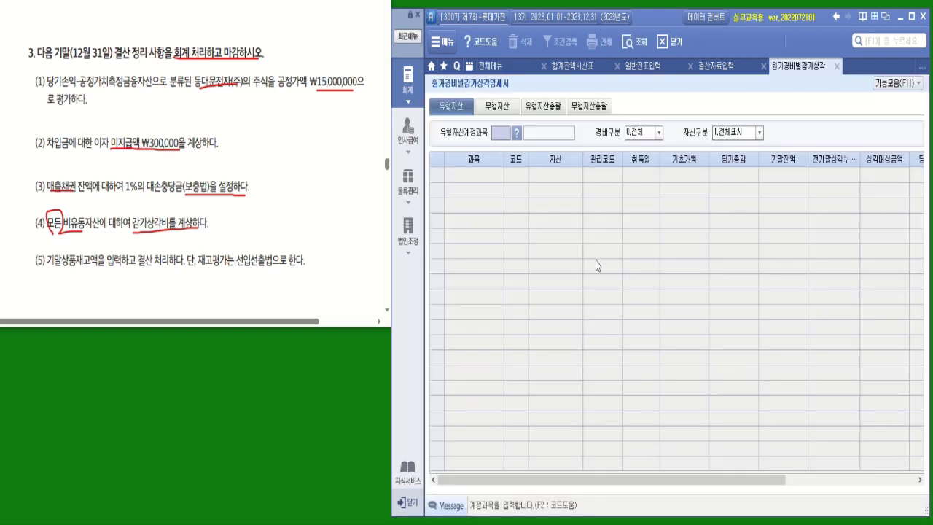
pyautogui.click(542, 108)
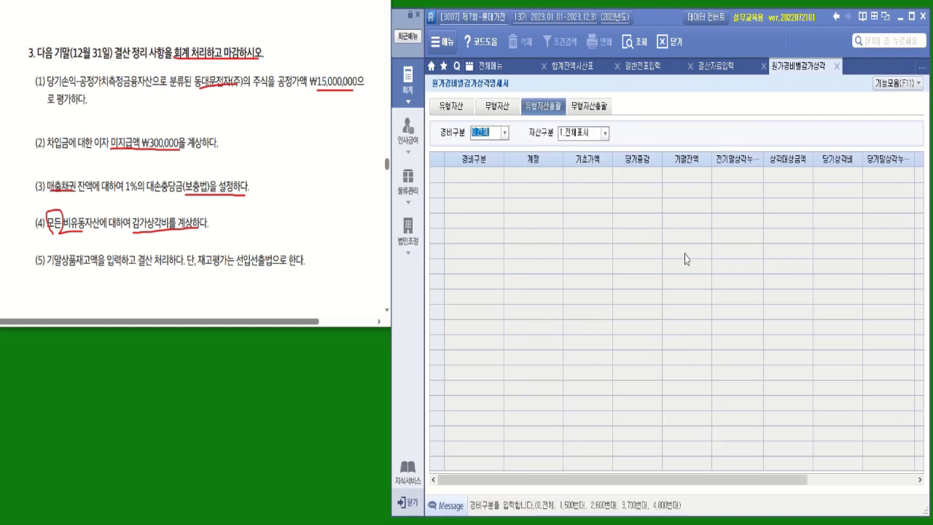
pyautogui.click(633, 42)
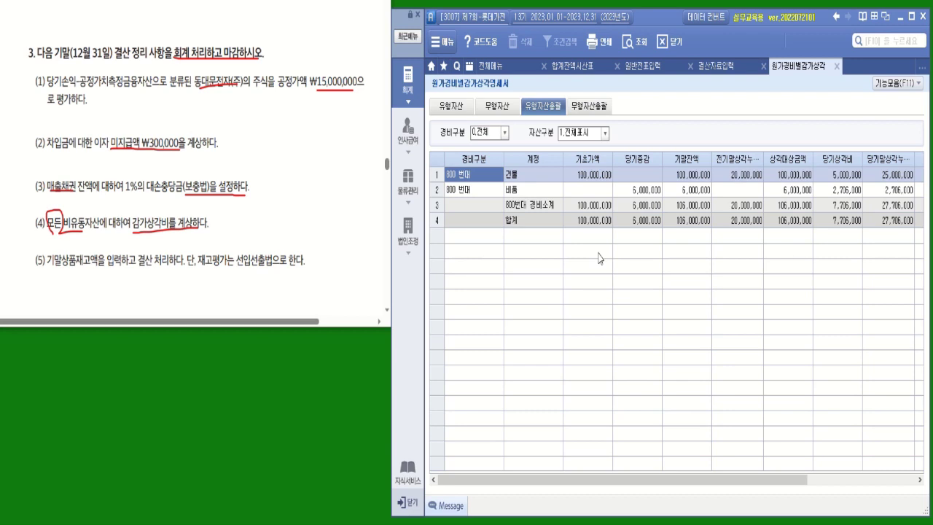
pyautogui.click(860, 180)
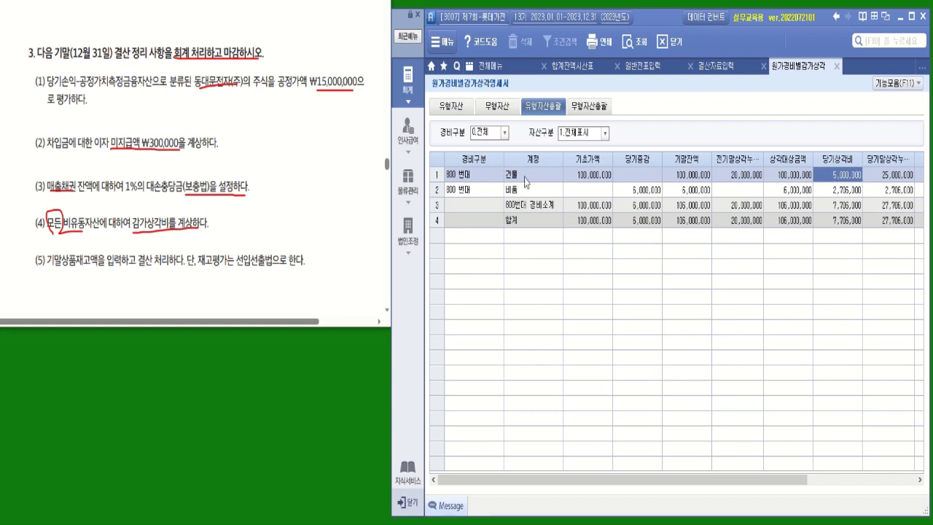
# Enter 5,000,000 for 건물 under 감가상각비 in 결산자료입력.
pyautogui.click(711, 64)
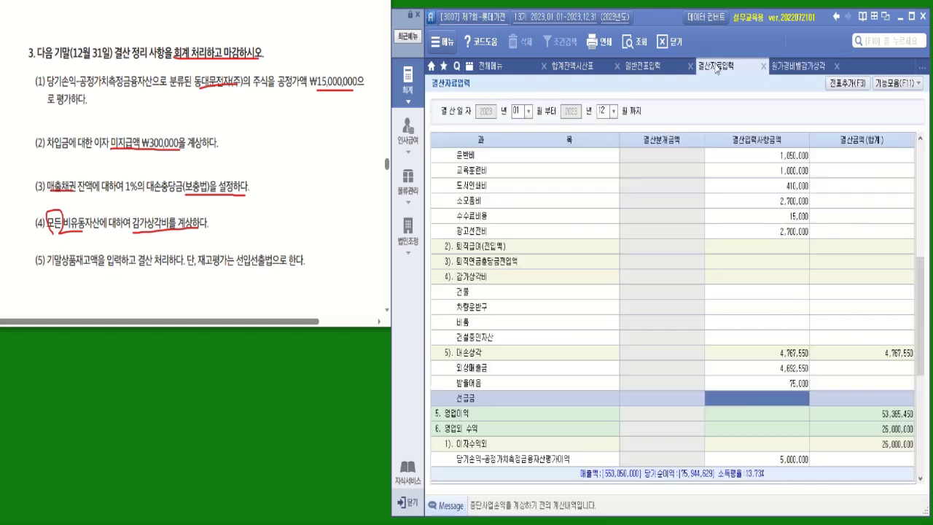
pyautogui.click(788, 295)
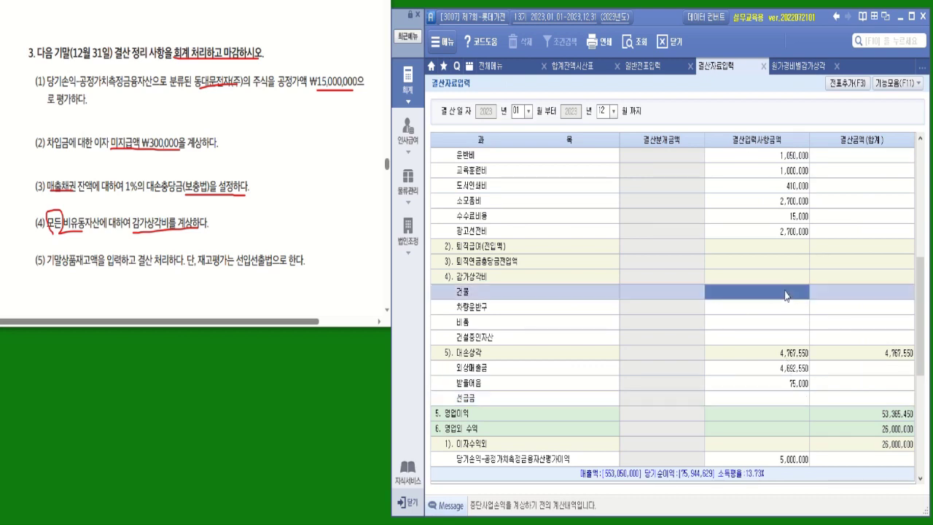
pyautogui.write('5000000')
# Check the 비품 depreciation in 원가경비별감가상각명세서 and enter 2,706,000 for 비품 under 감가상각비 in 결산자료입력.
pyautogui.click(800, 65)
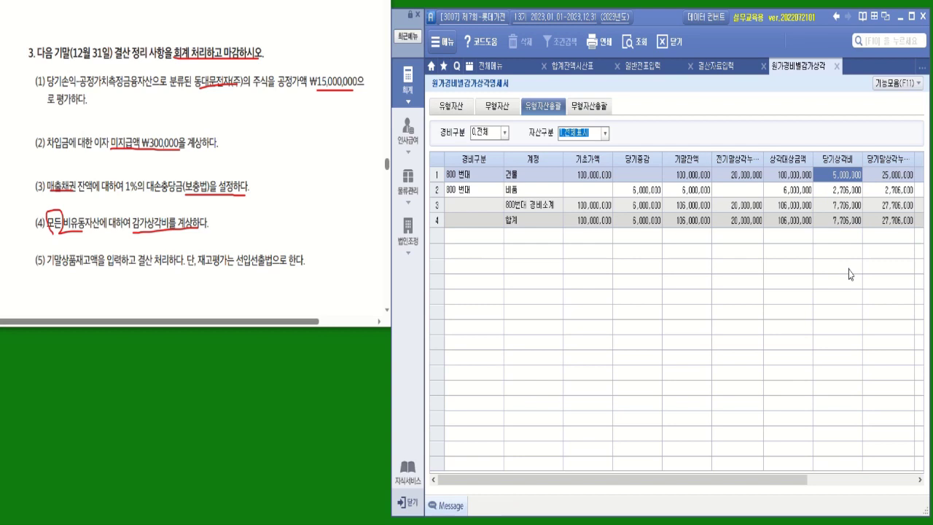
pyautogui.click(848, 190)
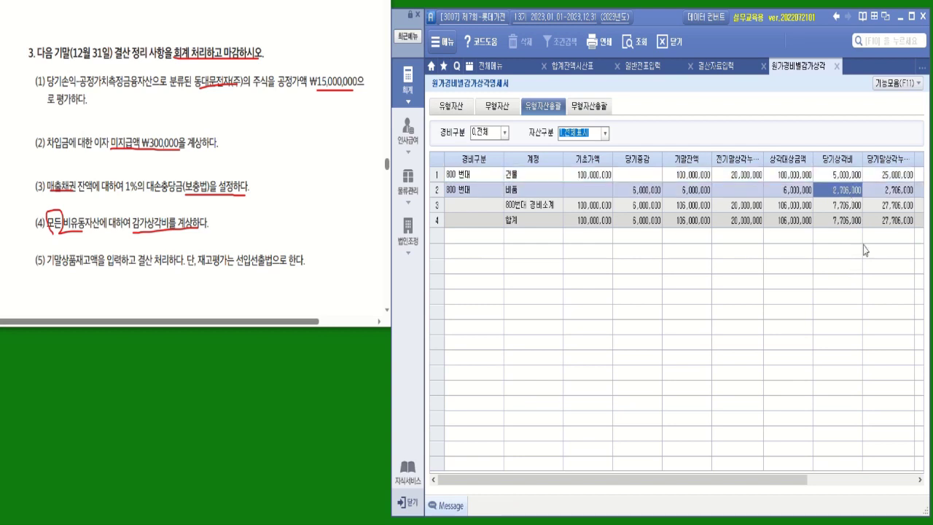
pyautogui.click(717, 66)
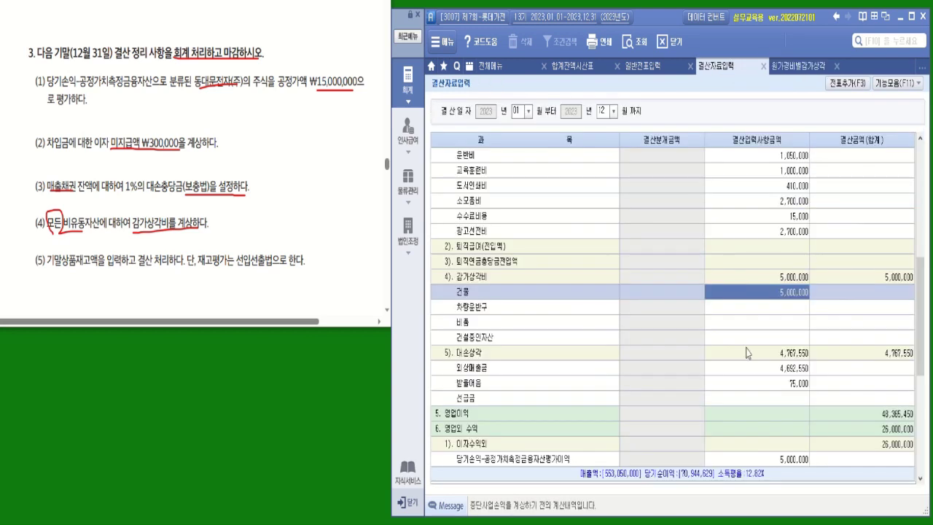
pyautogui.click(791, 323)
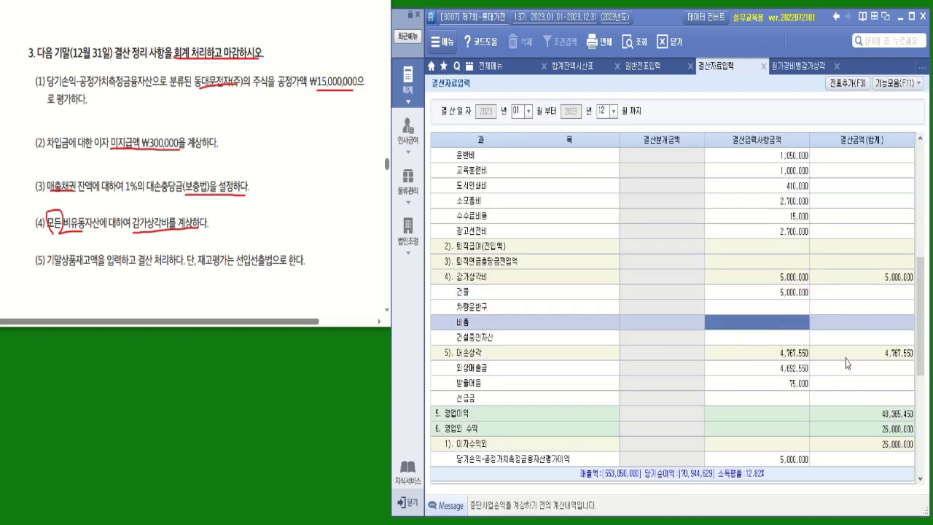
pyautogui.write('2706000')
pyautogui.press('Return')
# Check the 무형자산총괄 summary in 원가경비별감가상각명세서 for intangible asset amortization and dismiss the notice.
pyautogui.click(802, 67)
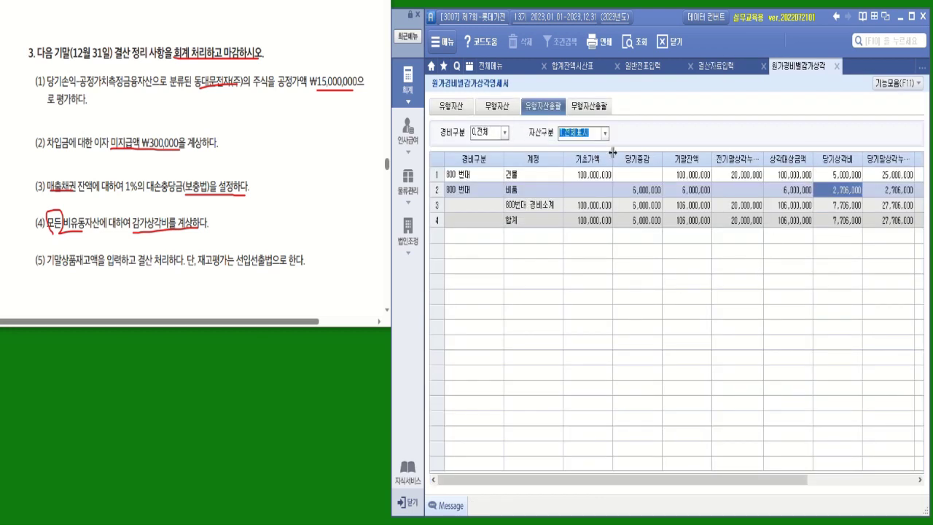
pyautogui.click(602, 111)
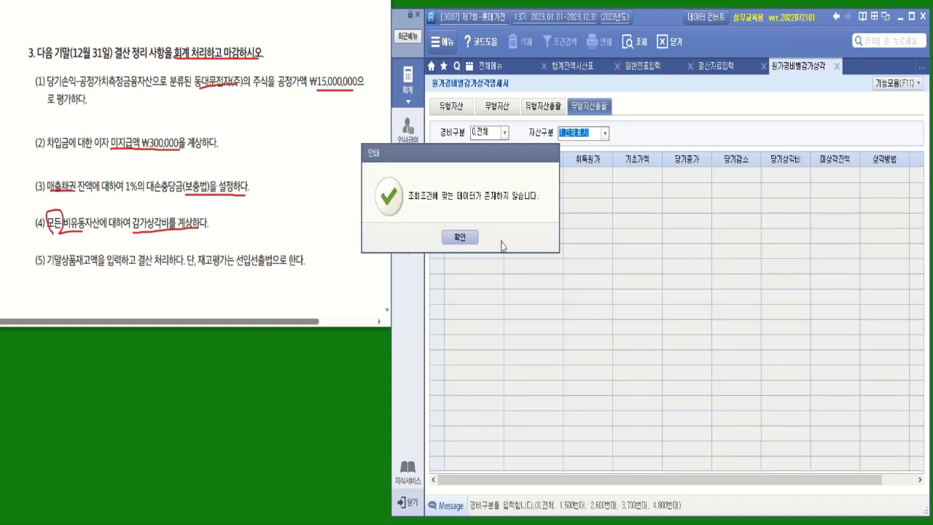
pyautogui.click(461, 238)
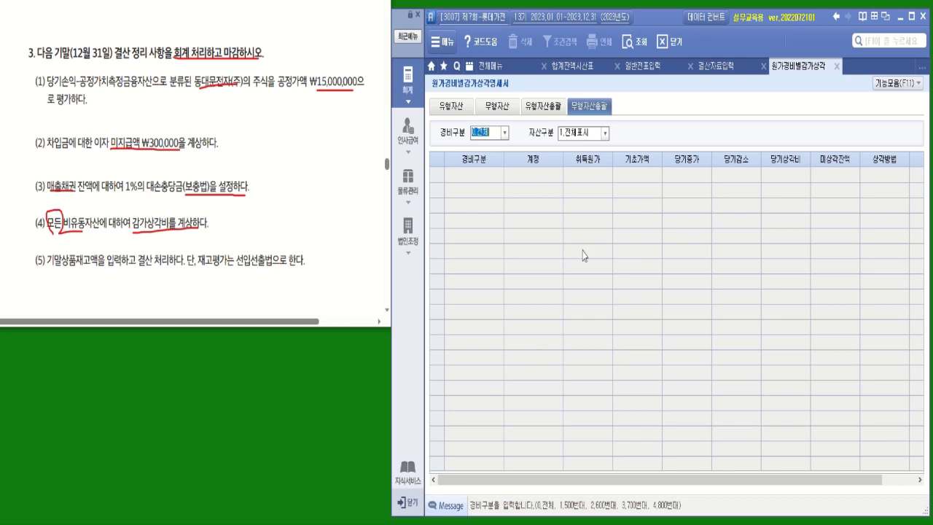
# Query the 재고자산수불부 for all items from January 1 to December 31, 2023, and apply 선입선출법 as the inventory valuation method.
pyautogui.click(408, 187)
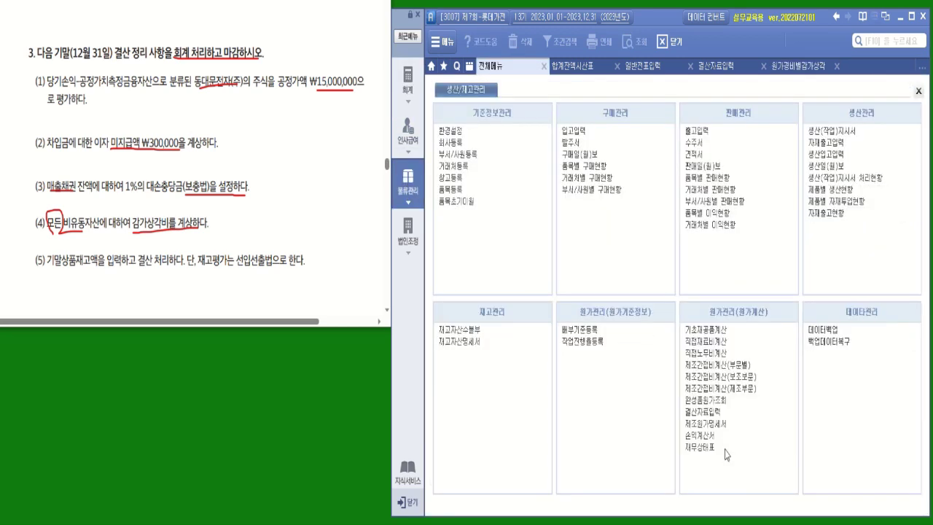
pyautogui.click(474, 332)
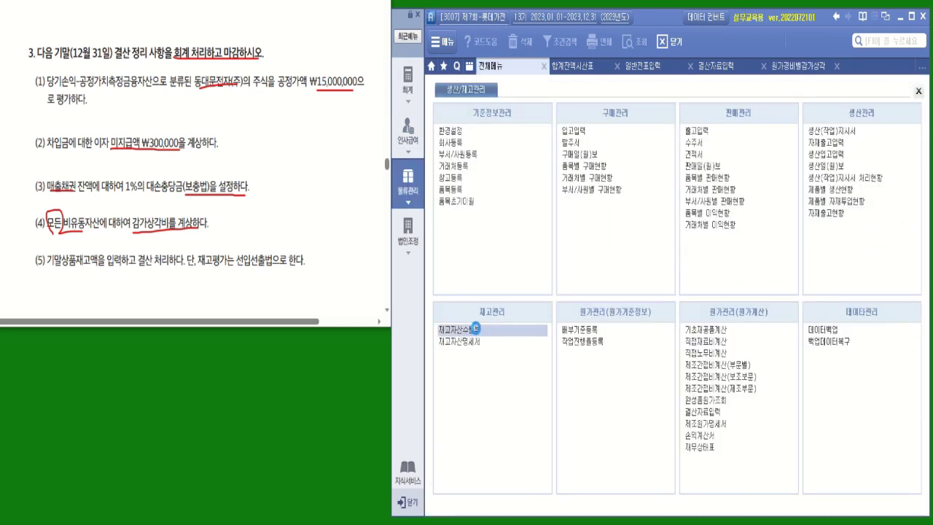
pyautogui.press('Return')
pyautogui.press('Return')
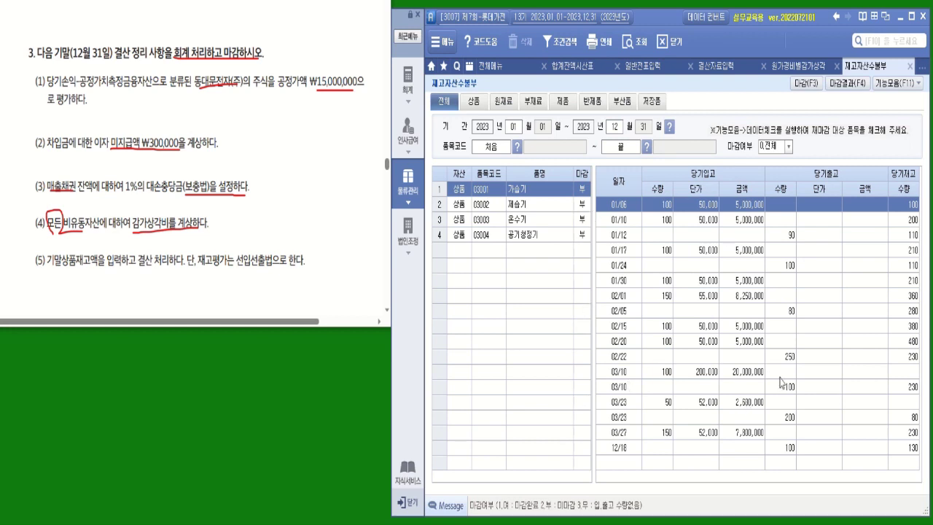
pyautogui.click(898, 83)
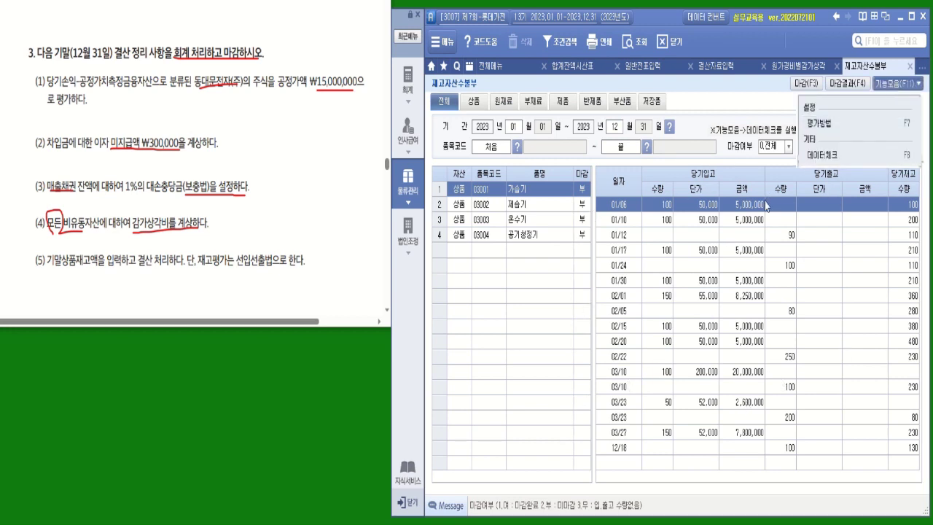
pyautogui.click(823, 124)
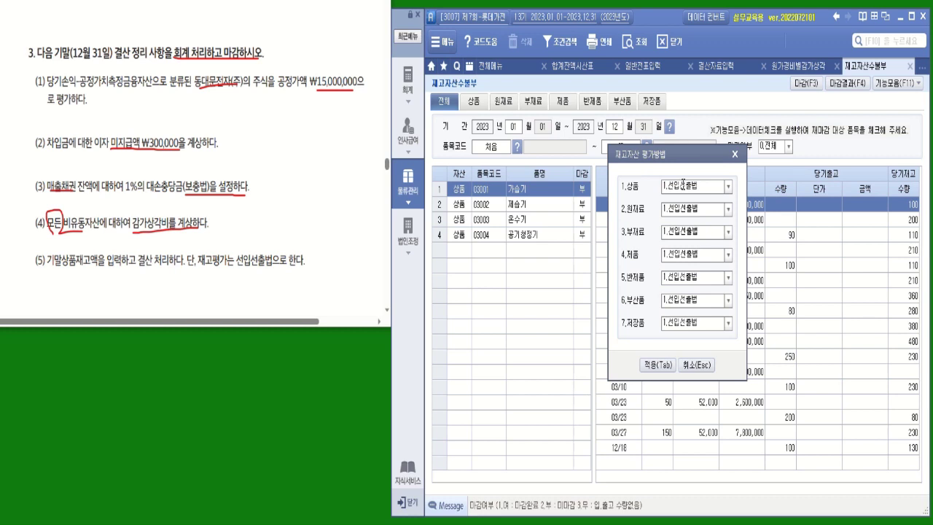
pyautogui.click(658, 365)
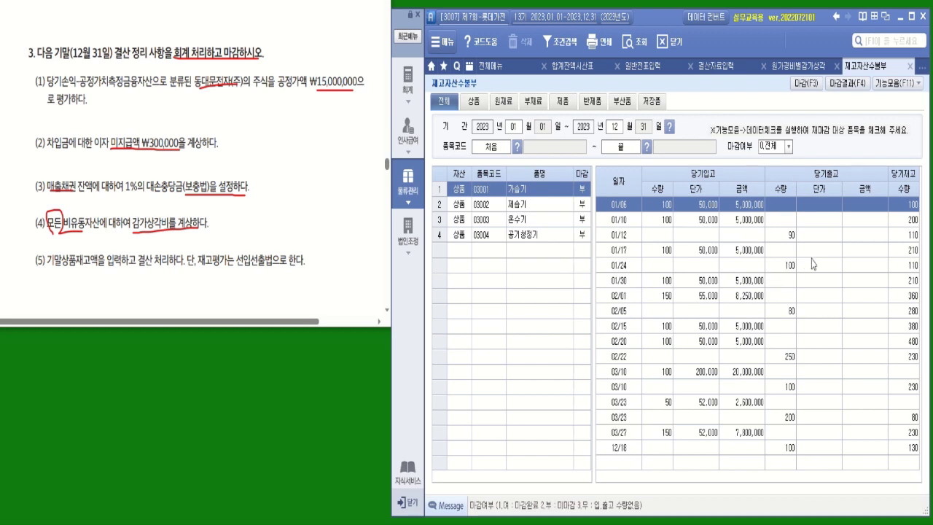
# Close all items in the 재고자산수불부 with 일괄마감 and check the stock records of the individual items.
pyautogui.click(805, 84)
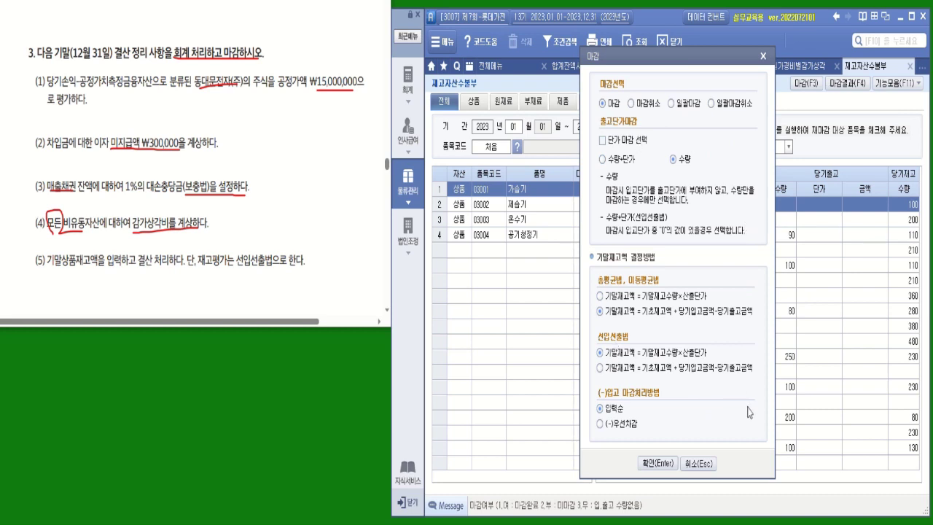
pyautogui.click(671, 104)
pyautogui.click(674, 463)
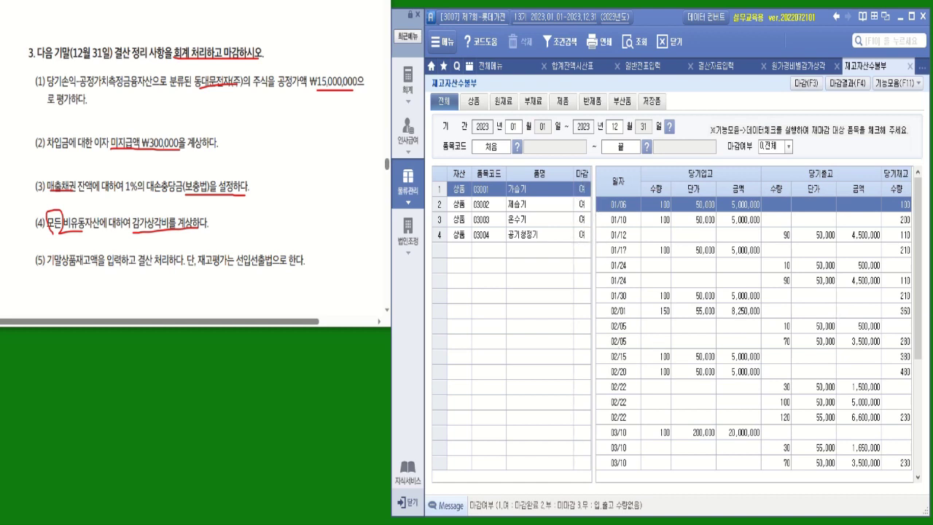
pyautogui.scroll(-5, 918, 321)
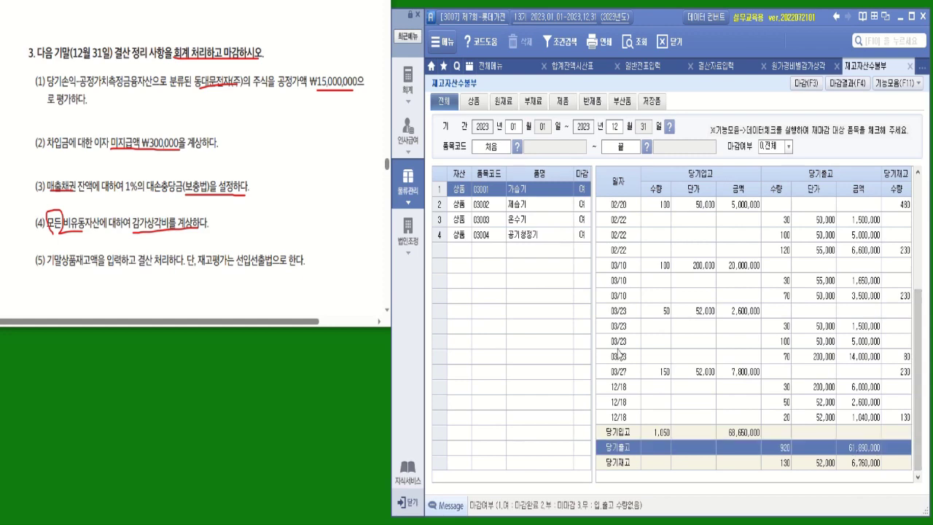
pyautogui.click(541, 220)
pyautogui.click(538, 206)
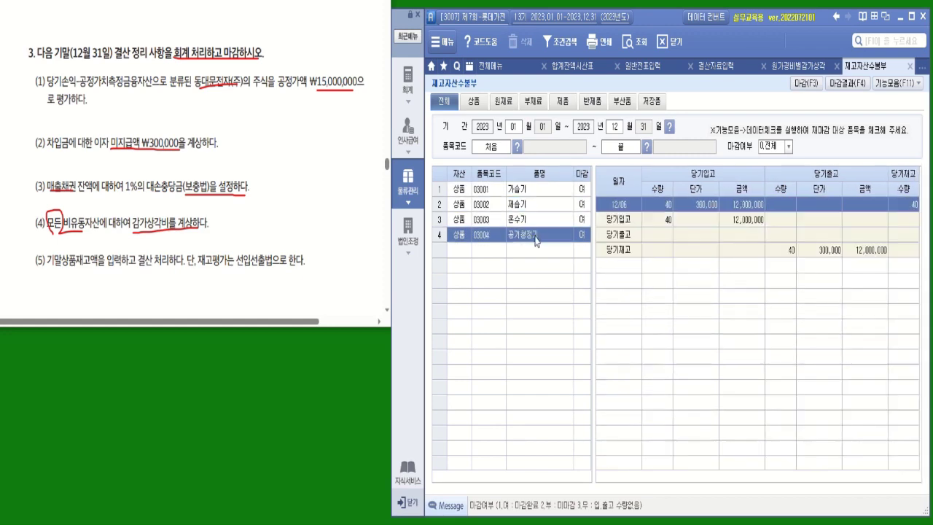
pyautogui.click(537, 236)
# Query the 재고자산명세서 for December 2023 across all items and examine the total ending inventory amount.
pyautogui.click(510, 67)
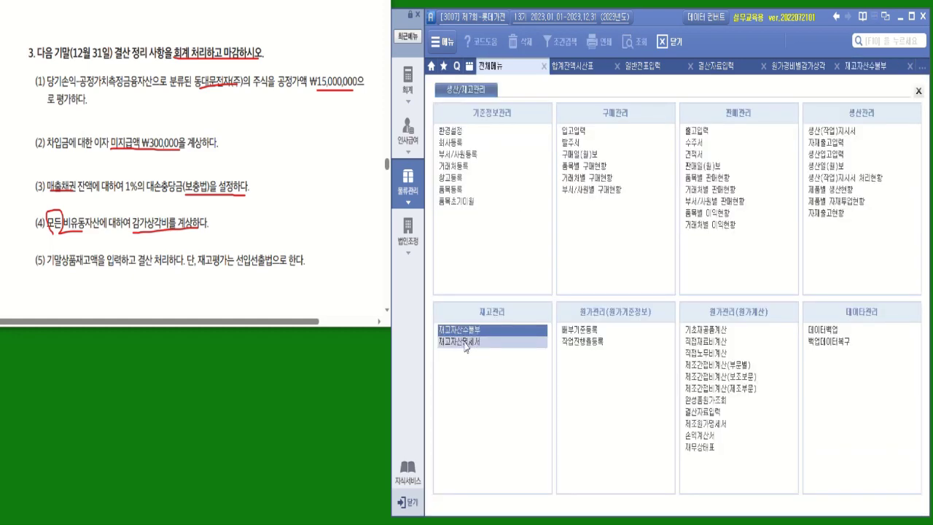
pyautogui.click(464, 342)
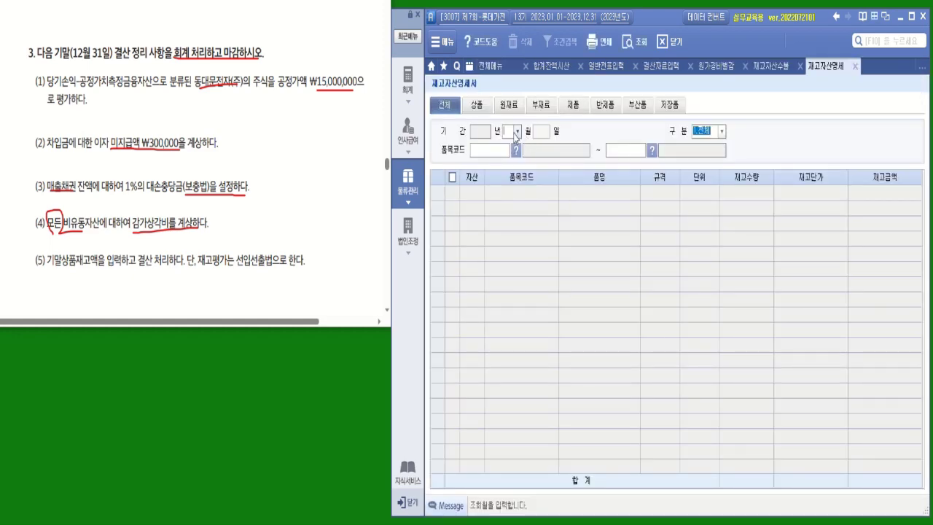
pyautogui.click(517, 131)
pyautogui.click(516, 265)
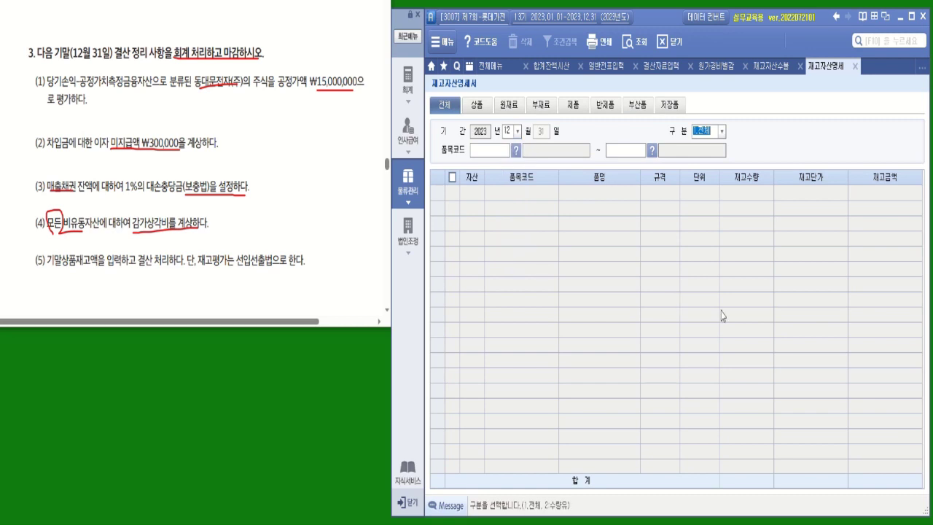
pyautogui.press('Return')
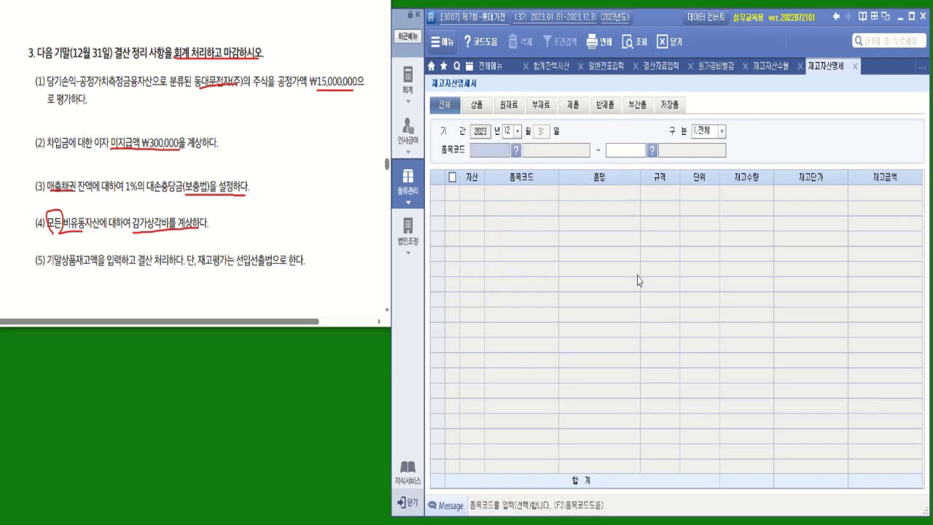
pyautogui.press('Return')
pyautogui.press('Return')
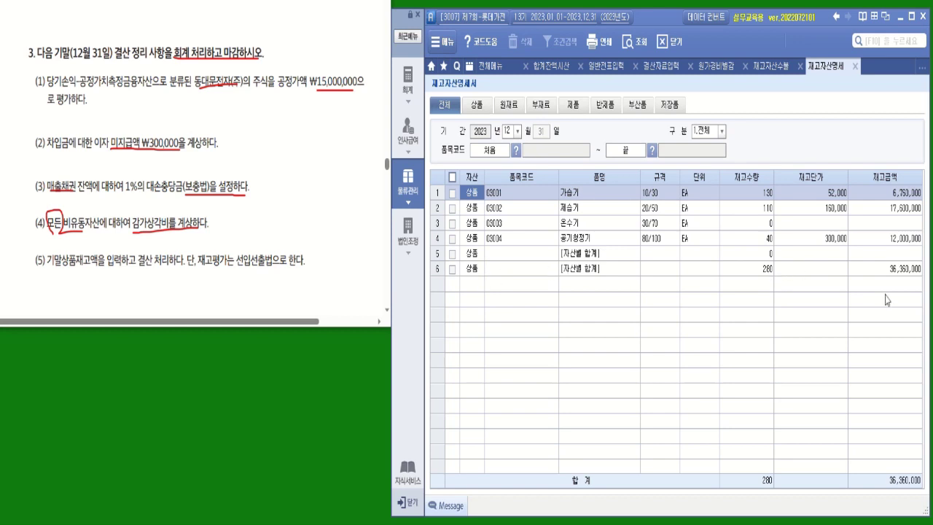
pyautogui.click(898, 270)
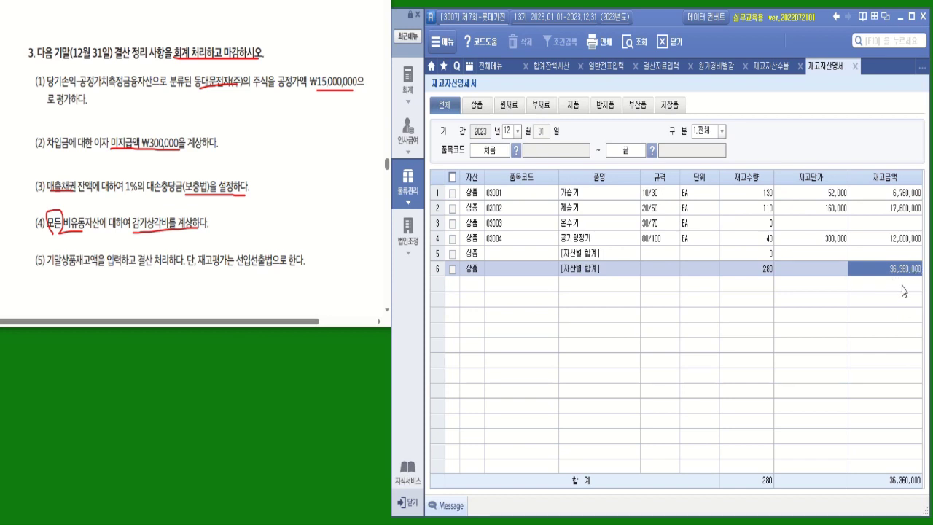
# Enter 36,360,000 for 기말 상품 재고액 under 상품매출원가 in 결산자료입력.
pyautogui.click(646, 66)
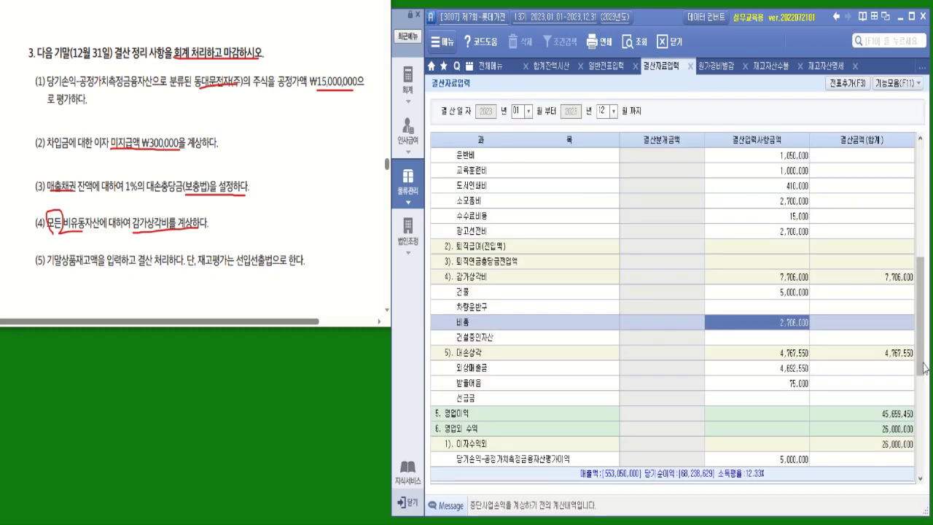
pyautogui.moveTo(921, 321); pyautogui.dragTo(924, 240)
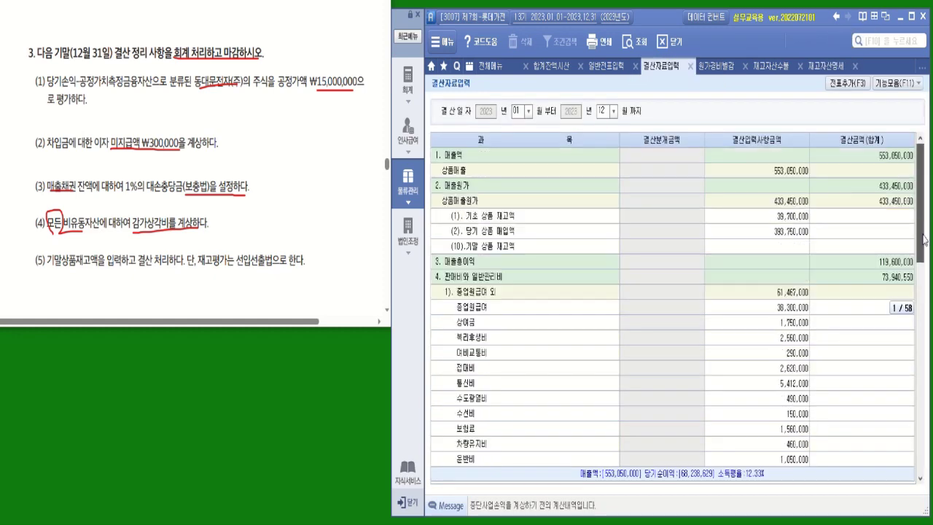
pyautogui.click(784, 248)
pyautogui.write('36360000')
pyautogui.press('Return')
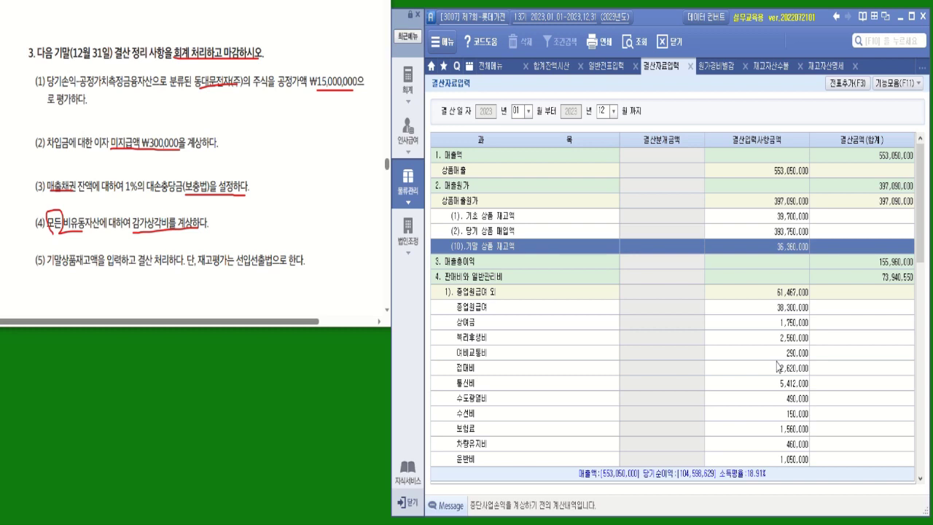
# Add the closing entries to the general vouchers and reload the December 31 vouchers in 일반전표입력 to review them.
pyautogui.click(847, 83)
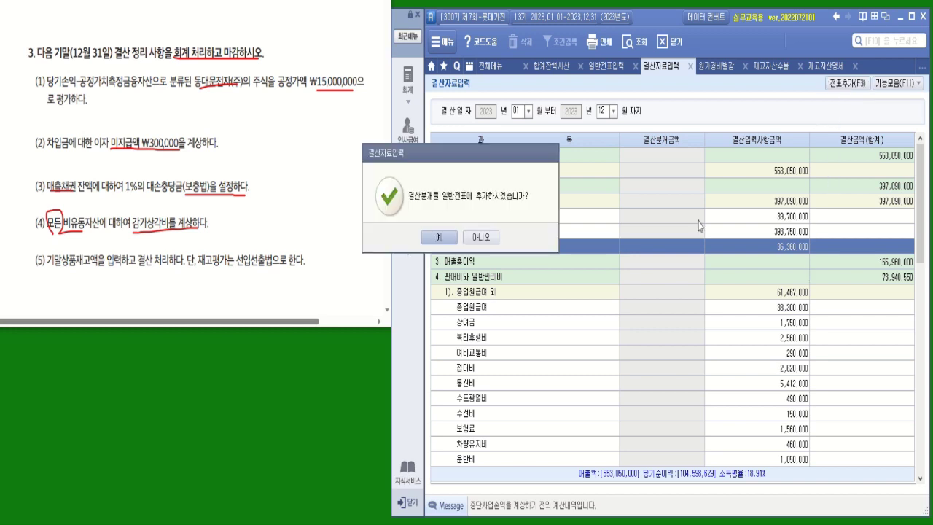
pyautogui.click(449, 239)
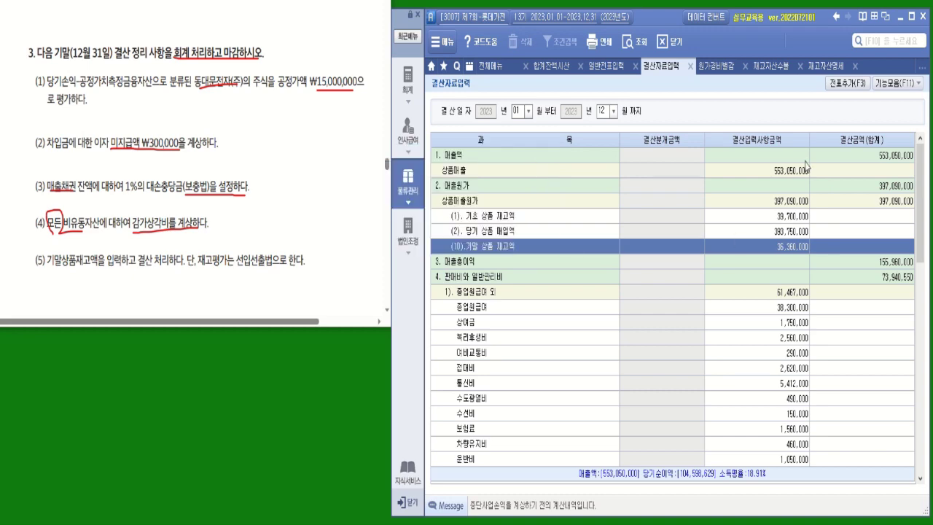
pyautogui.click(606, 67)
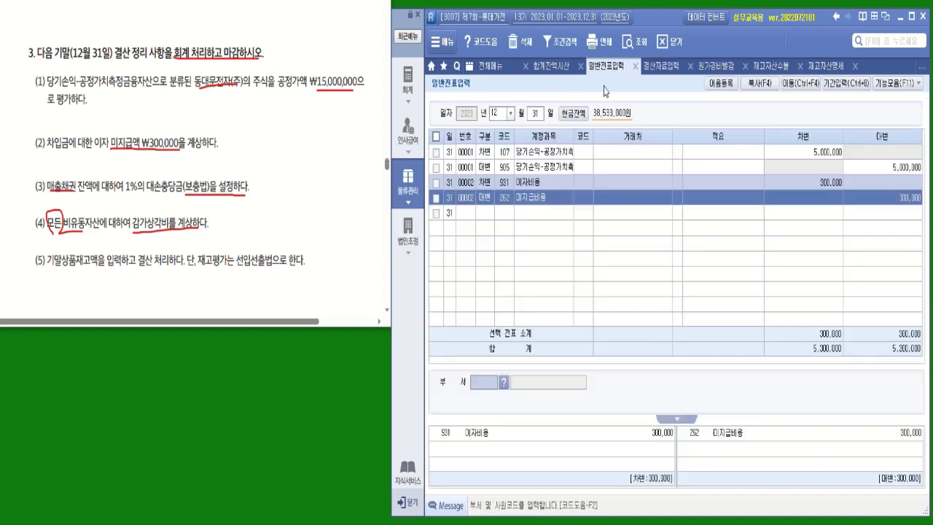
pyautogui.click(637, 43)
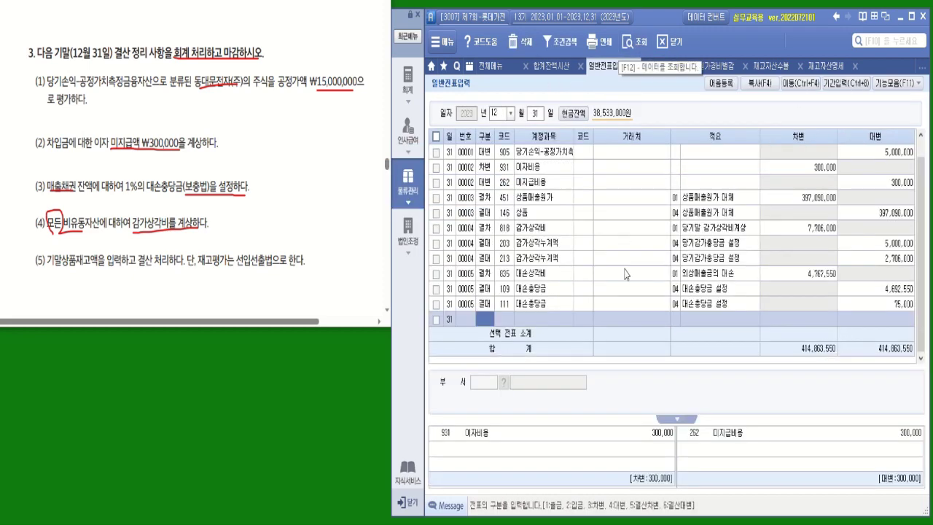
pyautogui.click(543, 207)
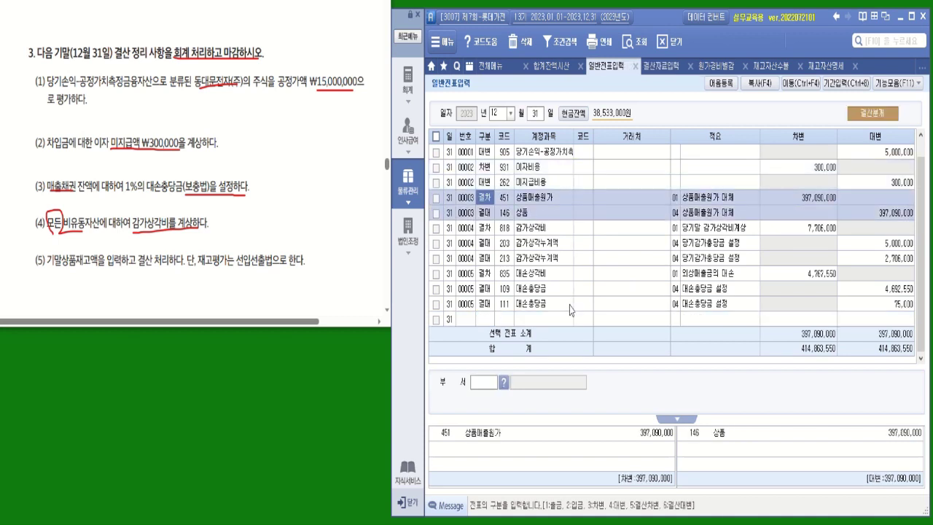
pyautogui.click(552, 238)
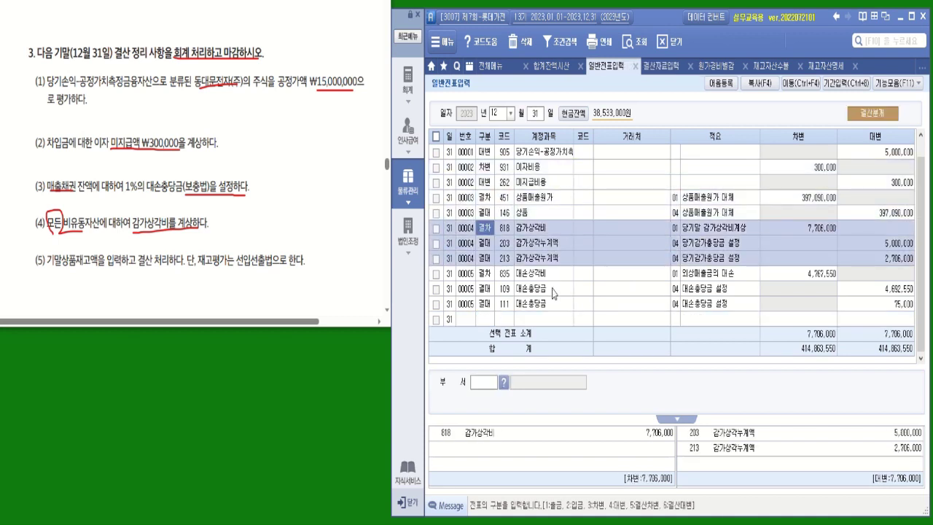
pyautogui.click(553, 290)
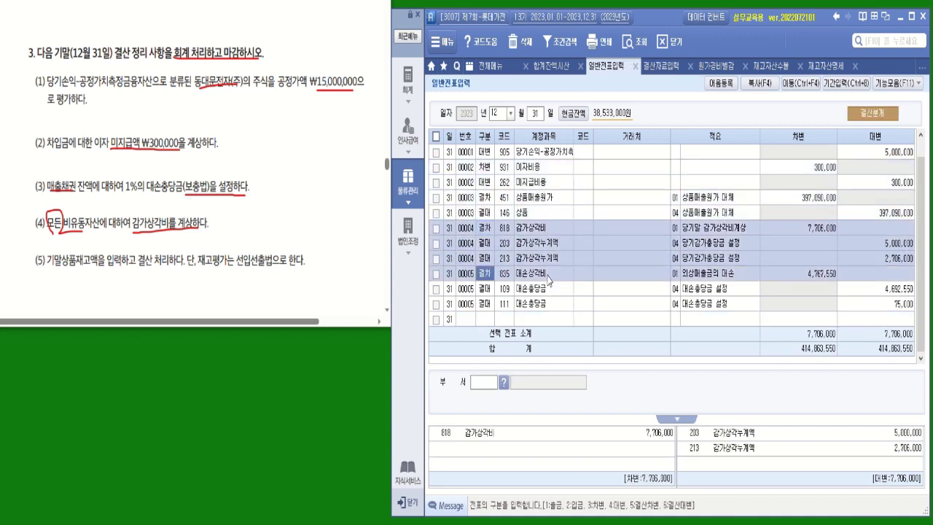
# Check the 대손상각비 voucher, and mark (주)도시전자 and 미지급액 in question (1).
pyautogui.click(714, 274)
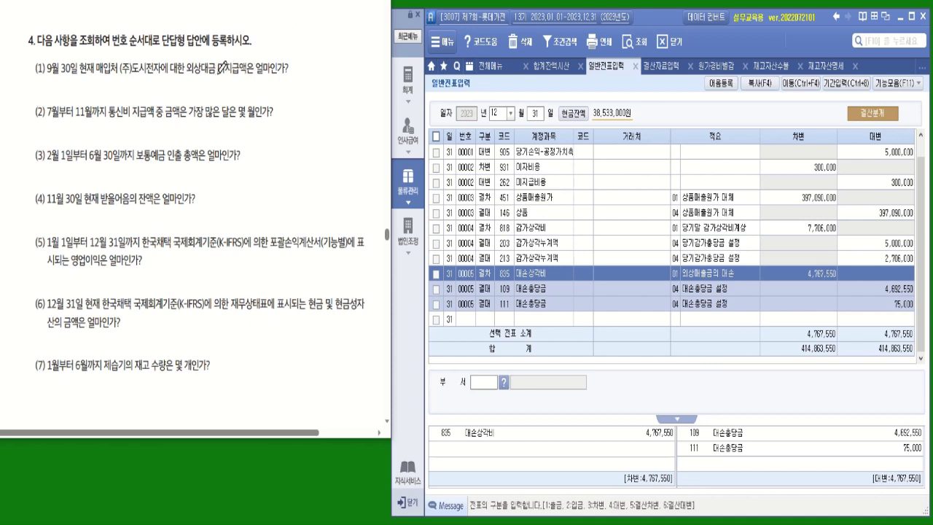
pyautogui.moveTo(219, 71); pyautogui.dragTo(288, 65)
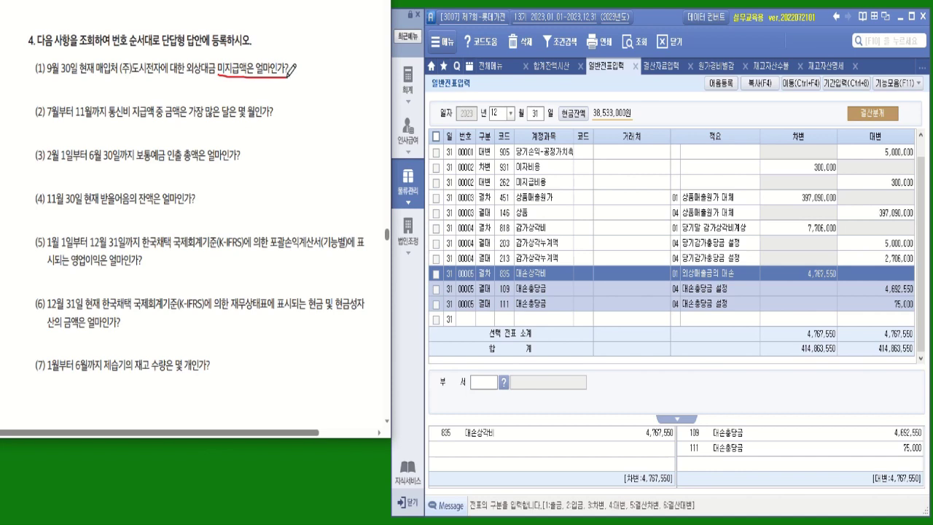
pyautogui.moveTo(225, 73)
pyautogui.mouseDown()
pyautogui.moveTo(217, 61)
pyautogui.moveTo(234, 57)
pyautogui.moveTo(252, 58)
pyautogui.moveTo(254, 73)
pyautogui.mouseUp()
pyautogui.moveTo(122, 74); pyautogui.dragTo(169, 74)
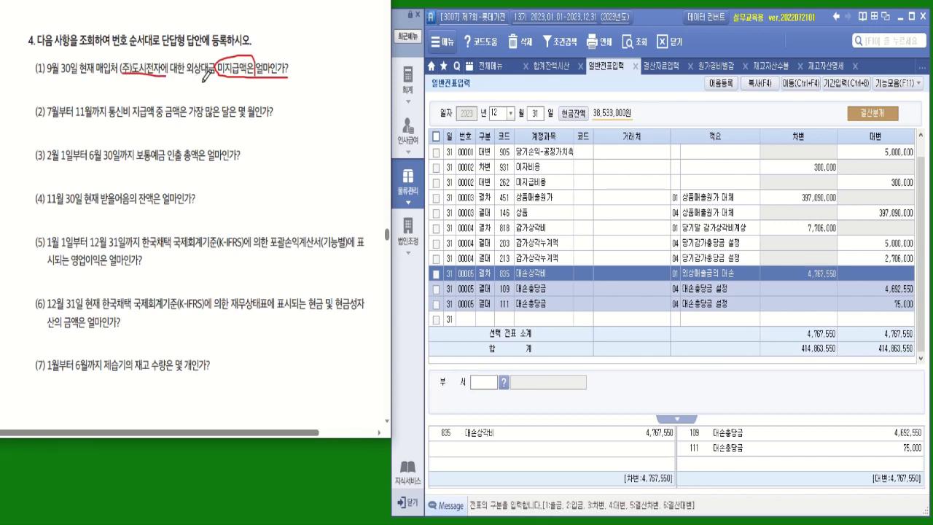
# Open the 거래처원장 and set its balance period from January 1 to September 30, 2023.
pyautogui.click(487, 67)
pyautogui.click(421, 94)
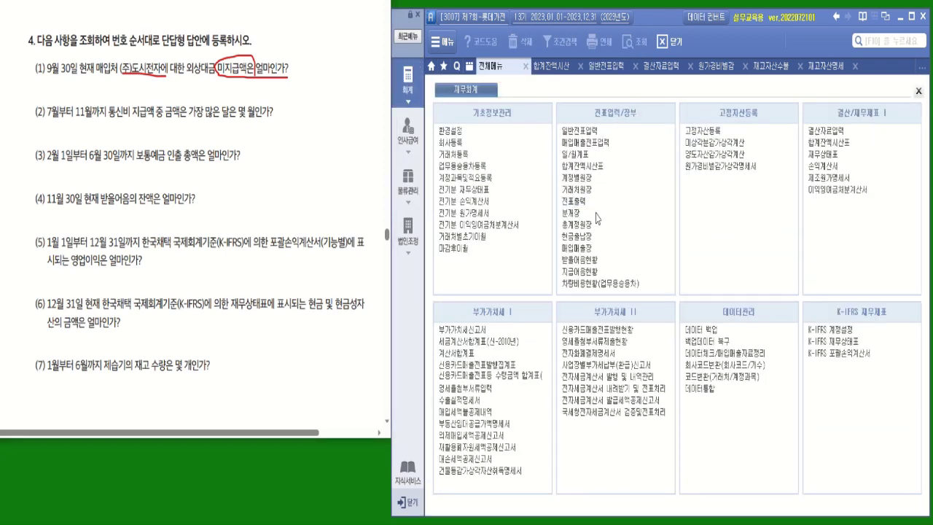
pyautogui.click(585, 191)
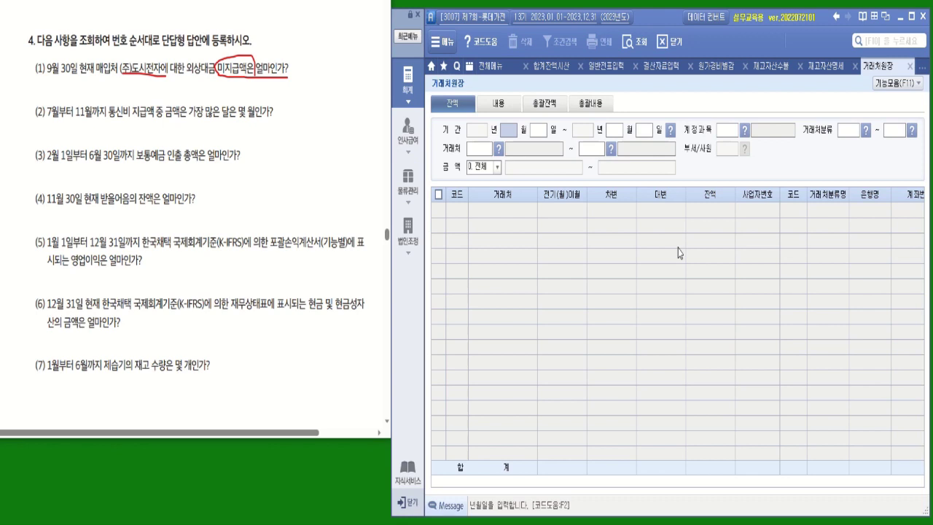
pyautogui.write('01')
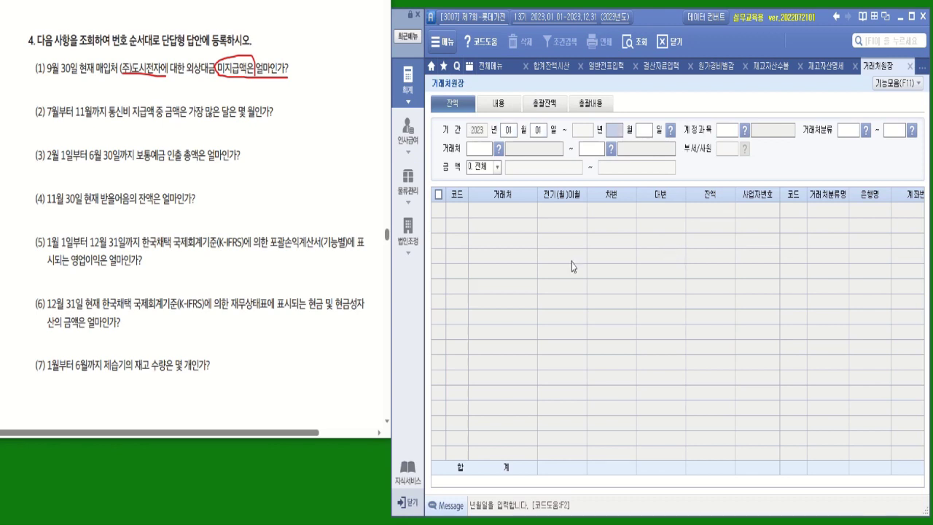
pyautogui.write('010930')
# Search the account codes for 외상 and select 251 외상매입금 as the ledger's 계정과목.
pyautogui.click(745, 130)
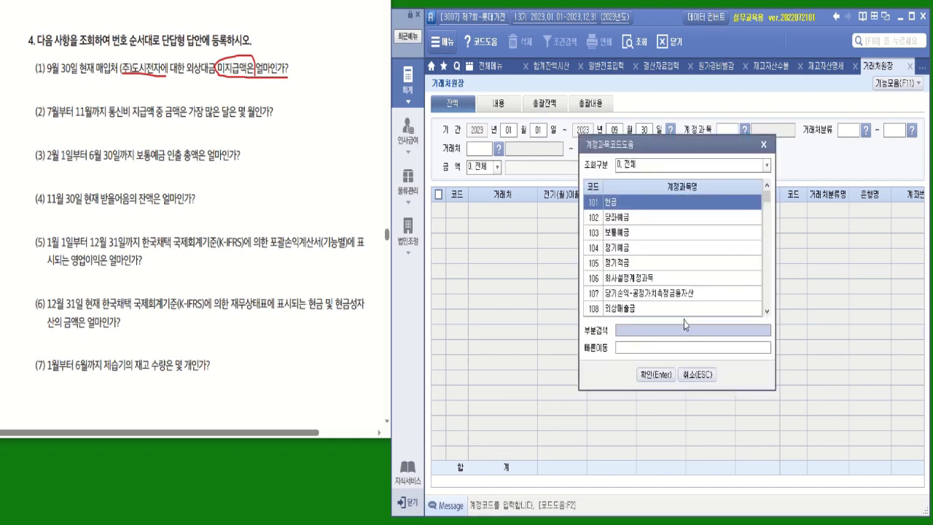
pyautogui.write('ㅁ외상')
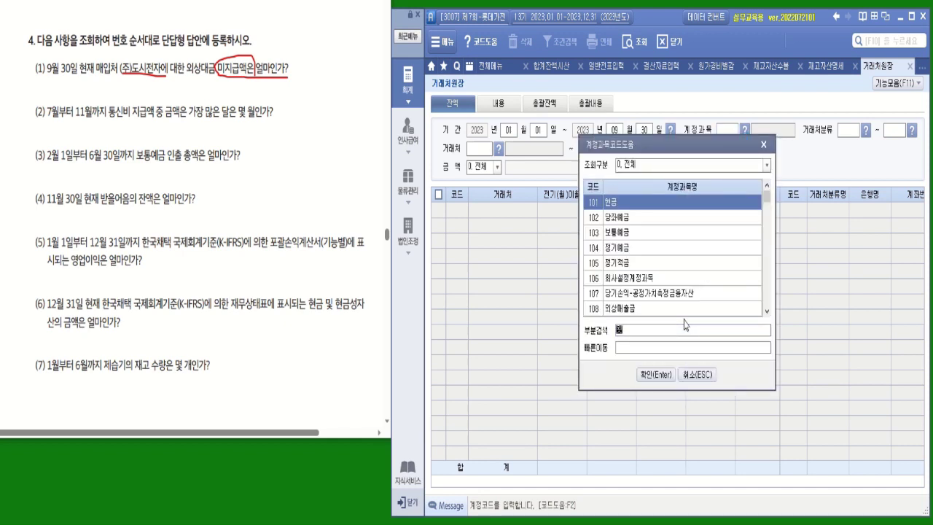
pyautogui.press('Return')
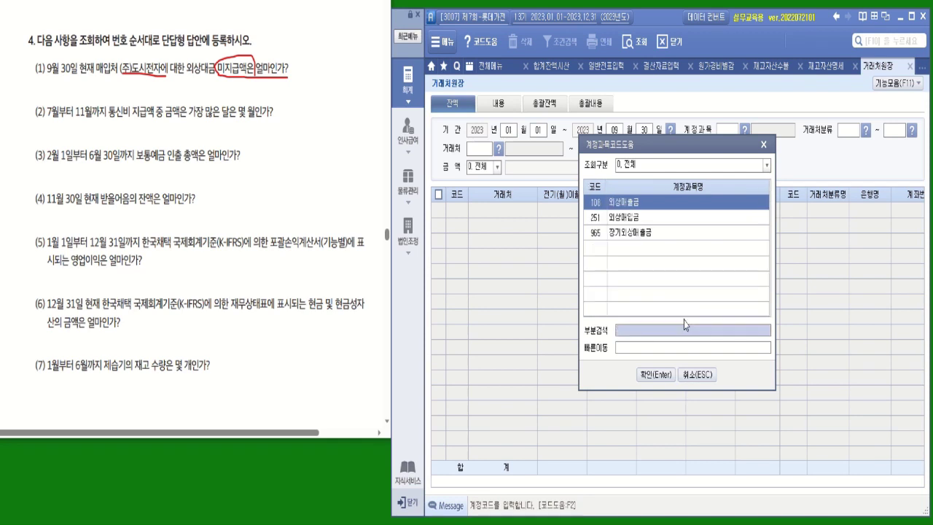
pyautogui.click(634, 219)
pyautogui.doubleClick(634, 220)
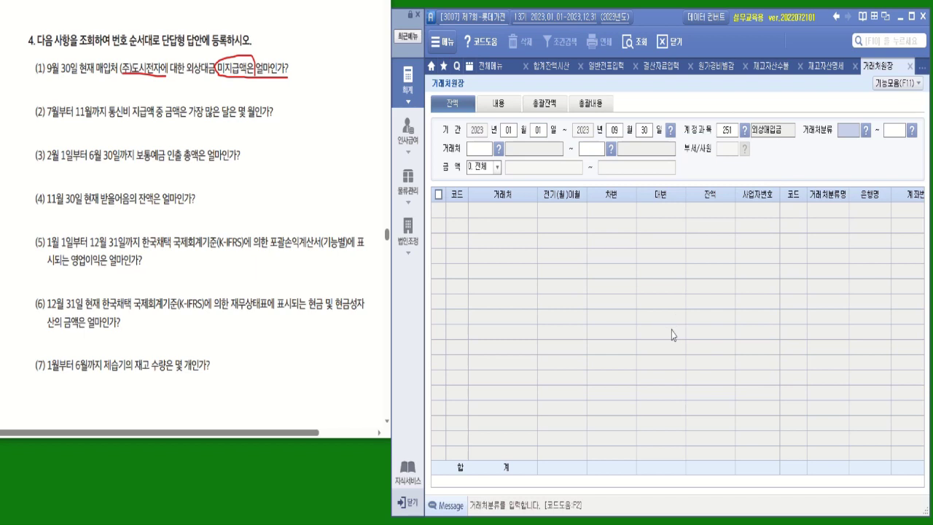
# Query the 거래처원장 for 거래처 02001 to 99600 and examine the balance of (주)도시전자.
pyautogui.press('Return')
pyautogui.press('Return')
pyautogui.press('Return')
pyautogui.press('Return')
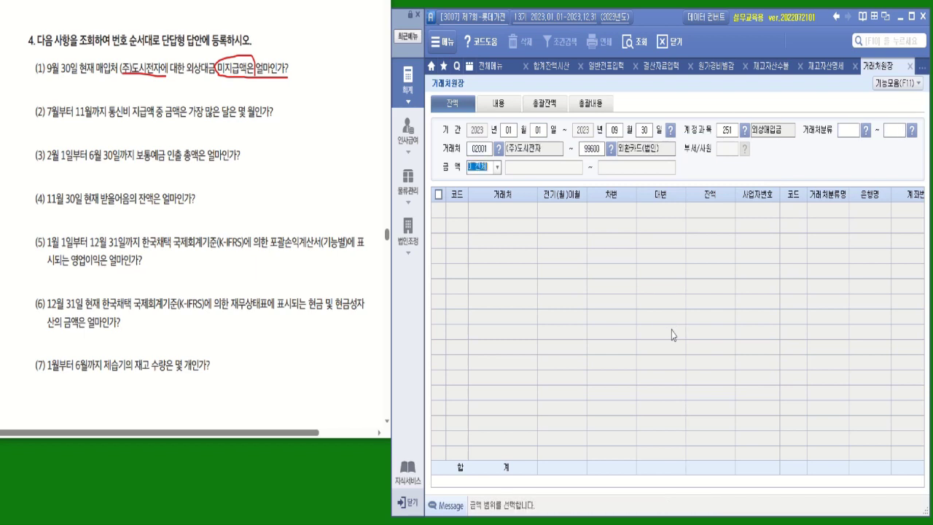
pyautogui.click(514, 211)
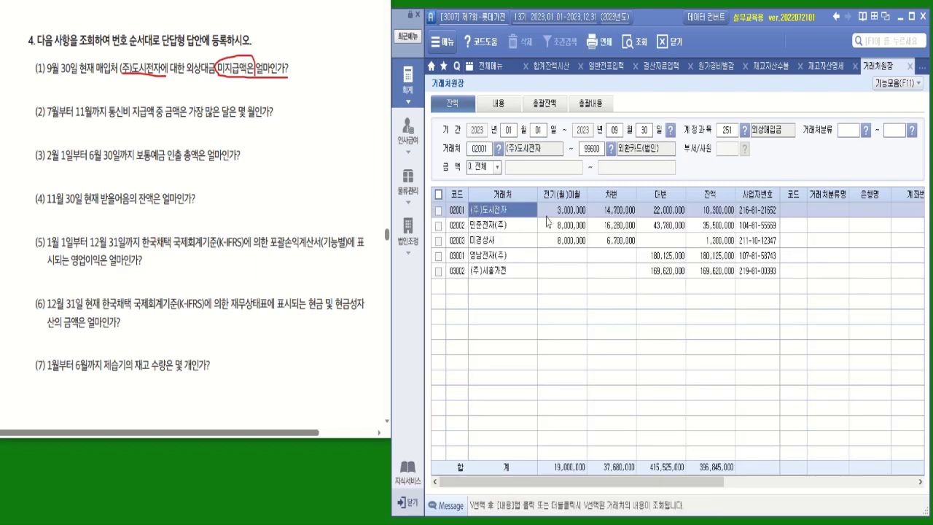
pyautogui.click(709, 211)
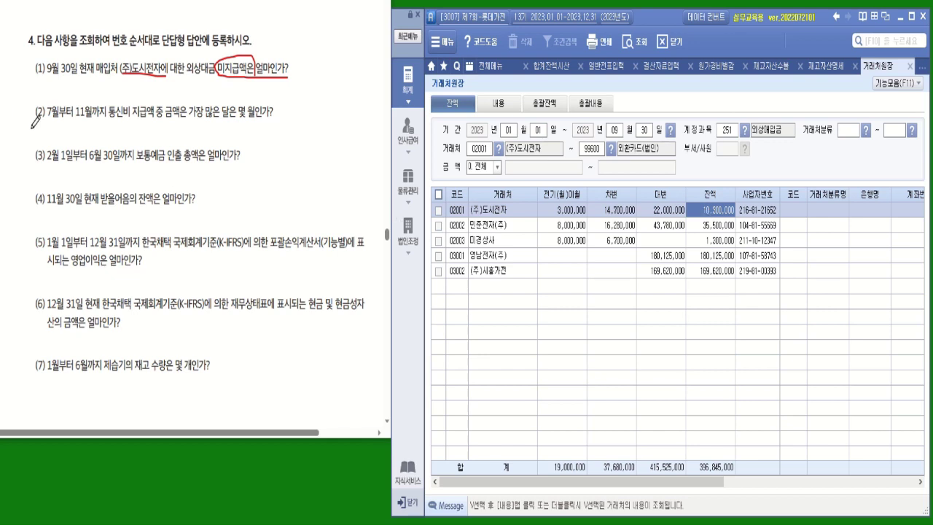
# Mark the July to November period and the highest-month wording in question (2), and open the 총계정원장.
pyautogui.moveTo(48, 123); pyautogui.dragTo(99, 124)
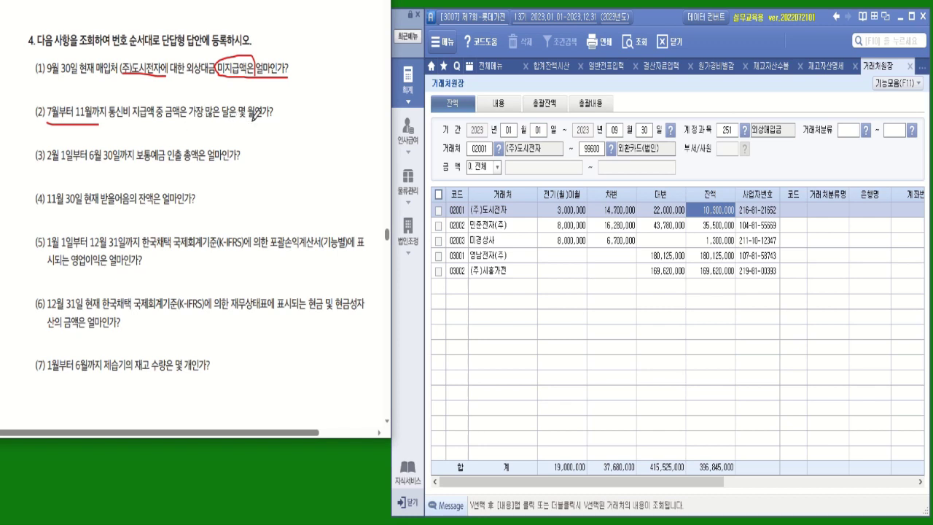
pyautogui.moveTo(257, 117)
pyautogui.mouseDown()
pyautogui.moveTo(195, 121)
pyautogui.moveTo(189, 93)
pyautogui.moveTo(250, 98)
pyautogui.moveTo(254, 123)
pyautogui.mouseUp()
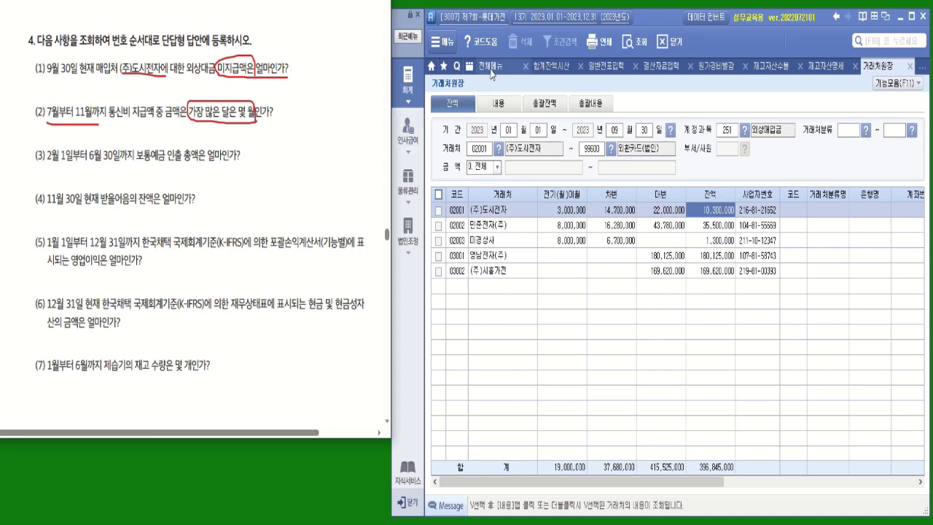
pyautogui.click(490, 67)
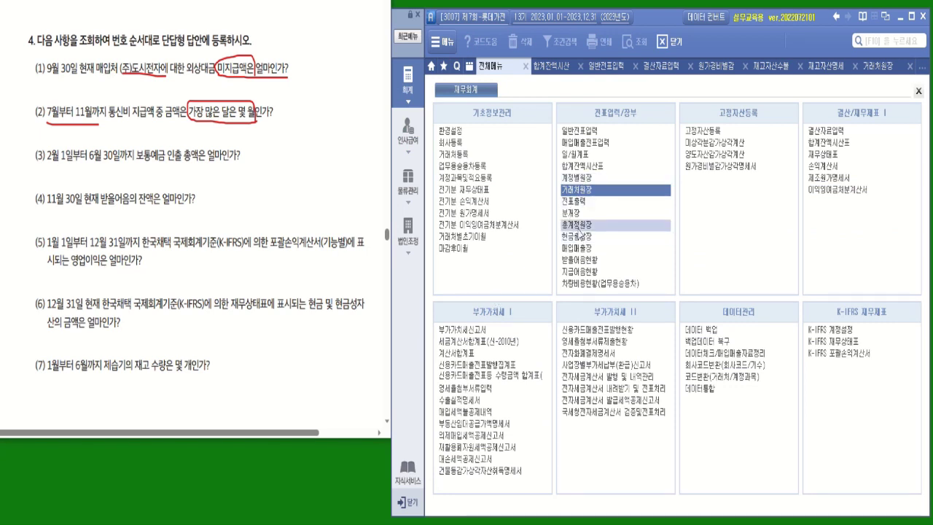
pyautogui.click(576, 226)
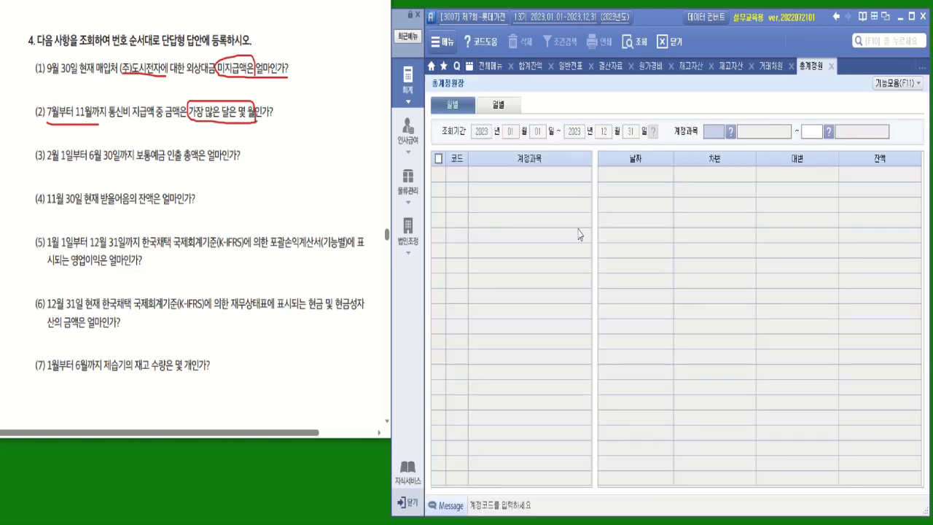
# Search the account codes for 통신 and select 814 통신비 as the 총계정원장 account range.
pyautogui.click(731, 132)
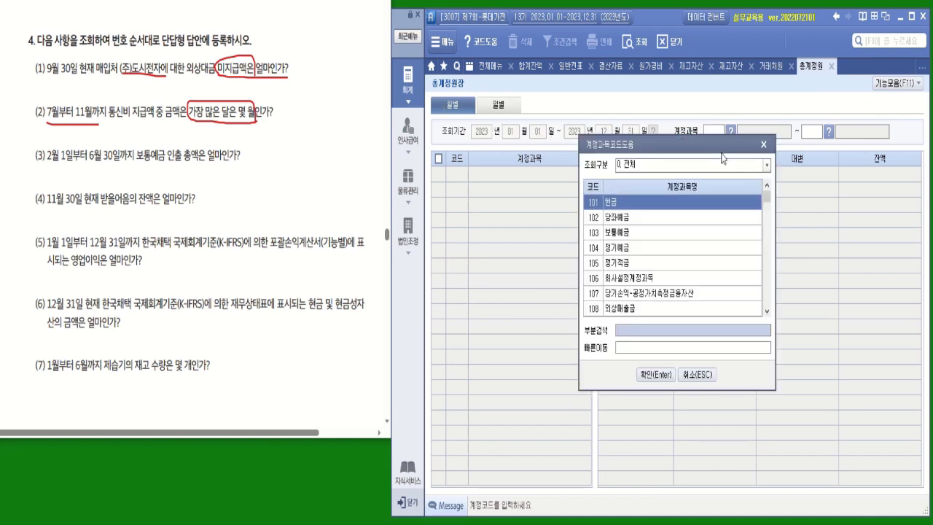
pyautogui.click(651, 331)
pyautogui.write('통')
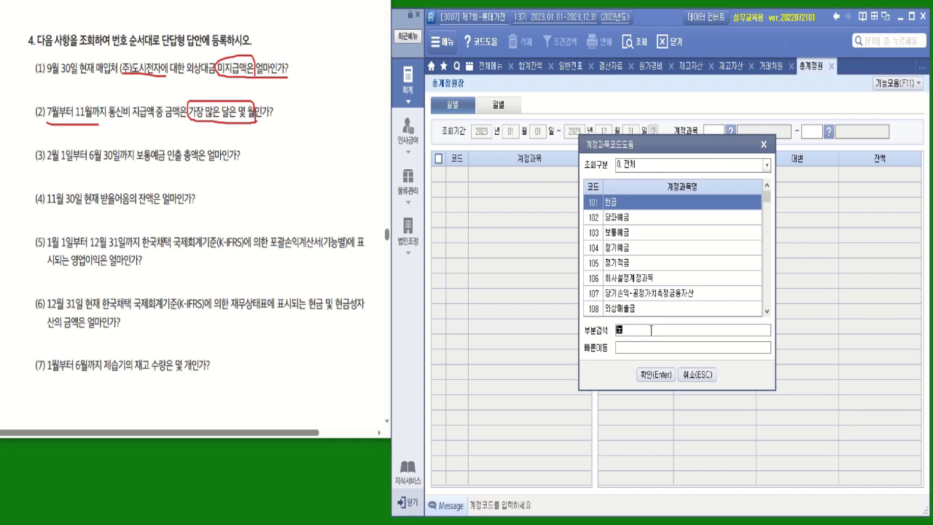
pyautogui.write('ㅅㅣㄴ')
pyautogui.press('BackSpace')
pyautogui.press('BackSpace')
pyautogui.press('BackSpace')
pyautogui.press('BackSpace')
pyautogui.write('통ㅅㅣㄴ')
pyautogui.press('Return')
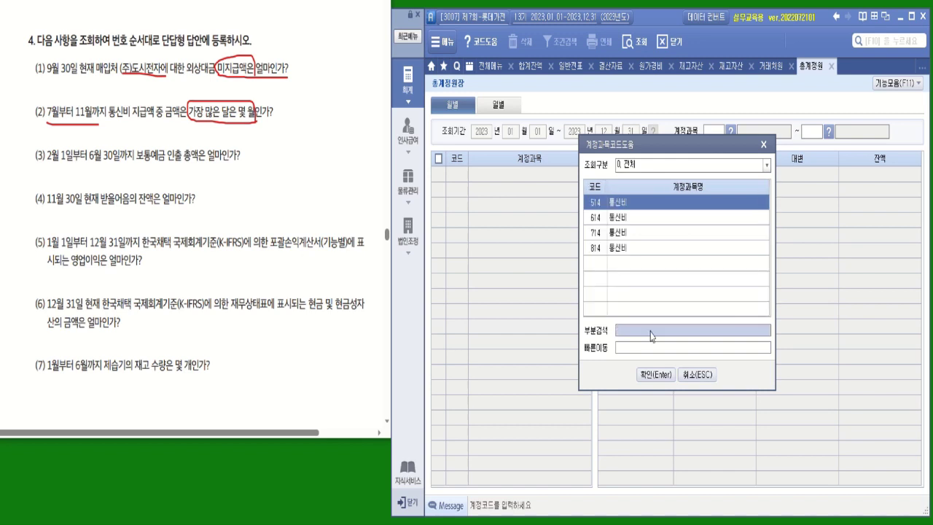
pyautogui.doubleClick(626, 248)
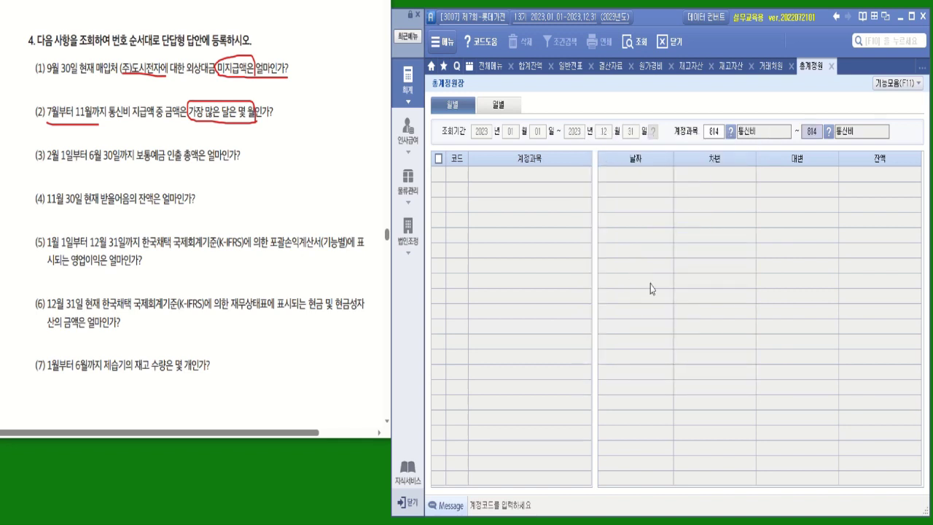
# Query the monthly 통신비 totals and compare the debit amounts from July to November.
pyautogui.press('Return')
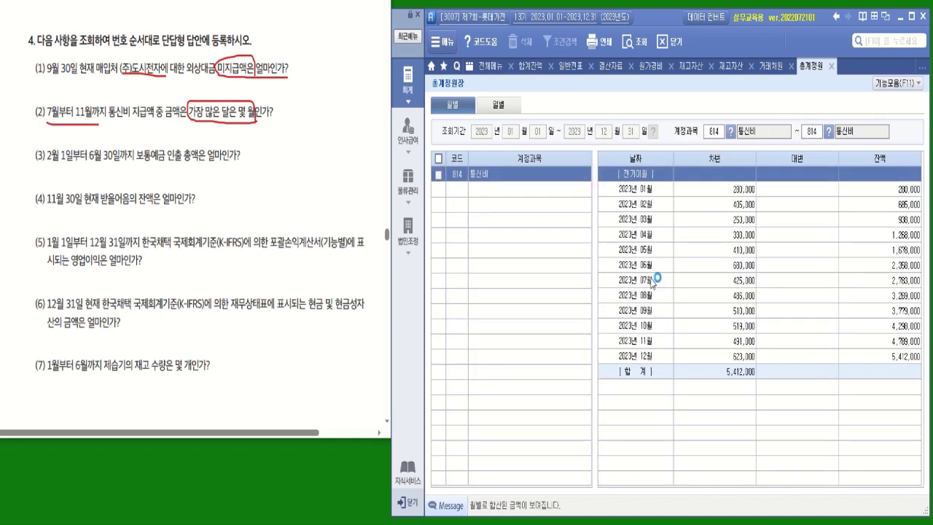
pyautogui.click(654, 285)
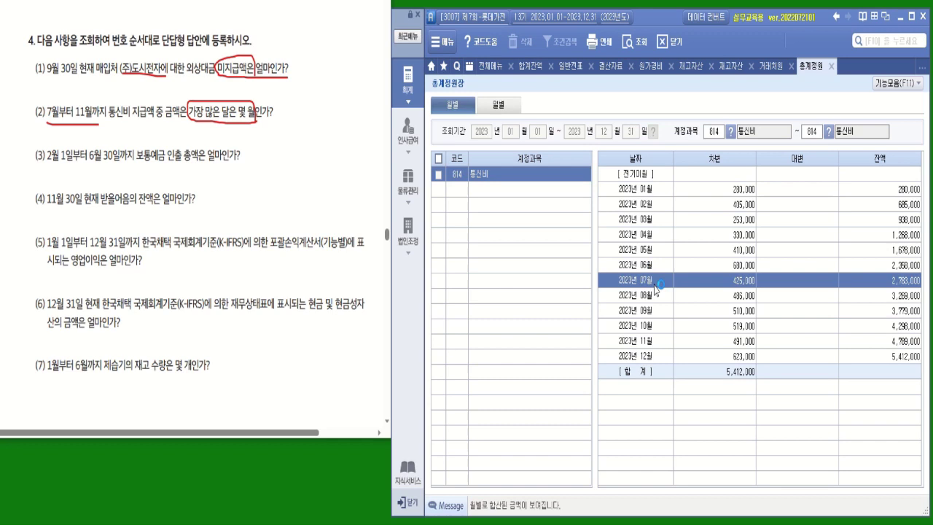
pyautogui.click(743, 330)
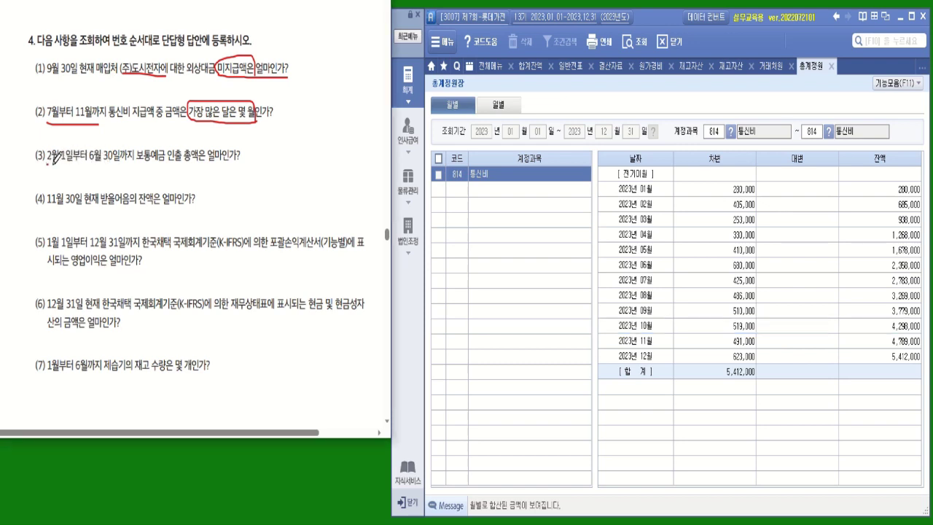
# Mark the period and the withdrawal total asked for in question (3), and open the 일/월계표.
pyautogui.moveTo(47, 165); pyautogui.dragTo(128, 167)
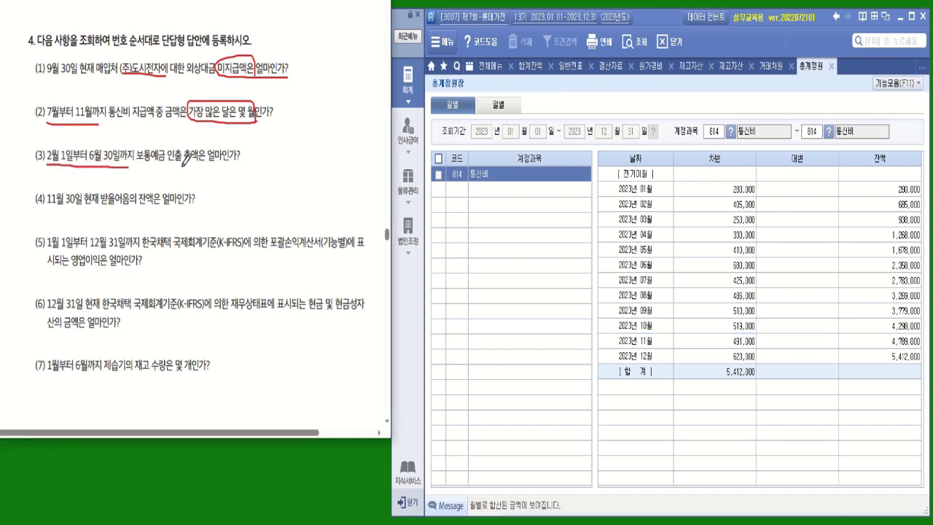
pyautogui.moveTo(186, 156)
pyautogui.mouseDown()
pyautogui.moveTo(169, 163)
pyautogui.moveTo(181, 138)
pyautogui.moveTo(188, 155)
pyautogui.moveTo(241, 157)
pyautogui.mouseUp()
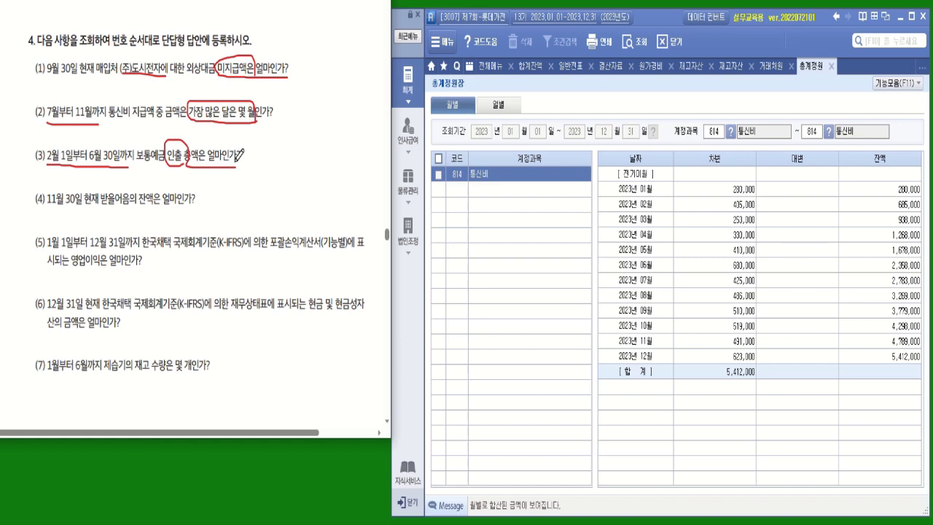
pyautogui.click(490, 74)
pyautogui.click(490, 68)
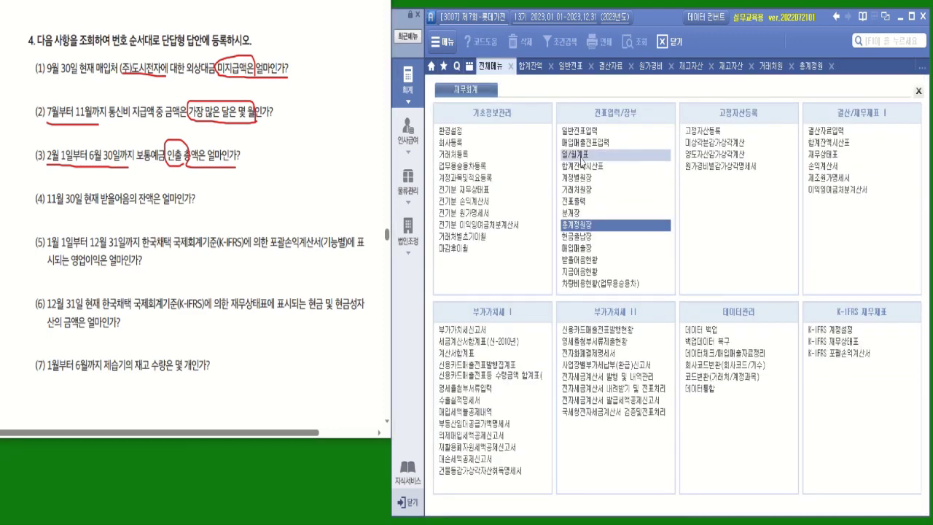
pyautogui.click(579, 156)
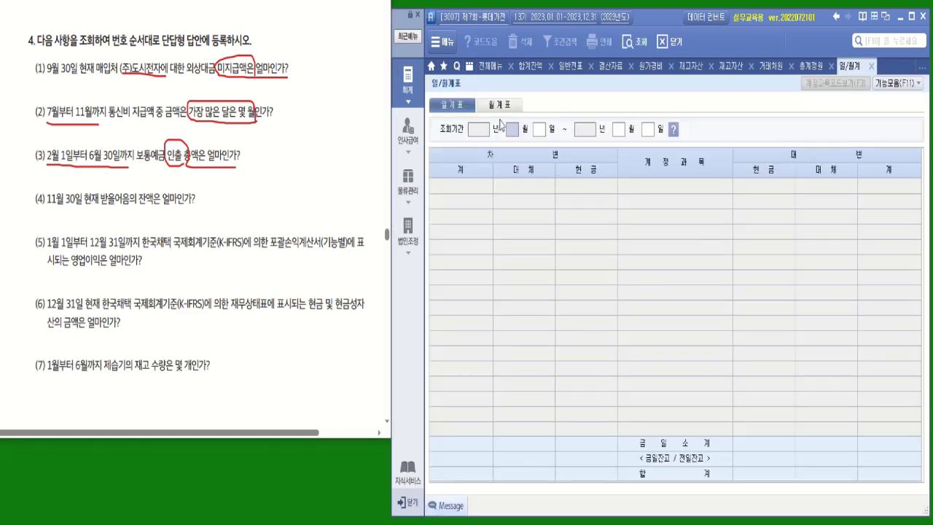
# Query the 일계표 for February 1 to June 30, 2023 and examine the 보통예금 credit total.
pyautogui.write('02')
pyautogui.press('Return')
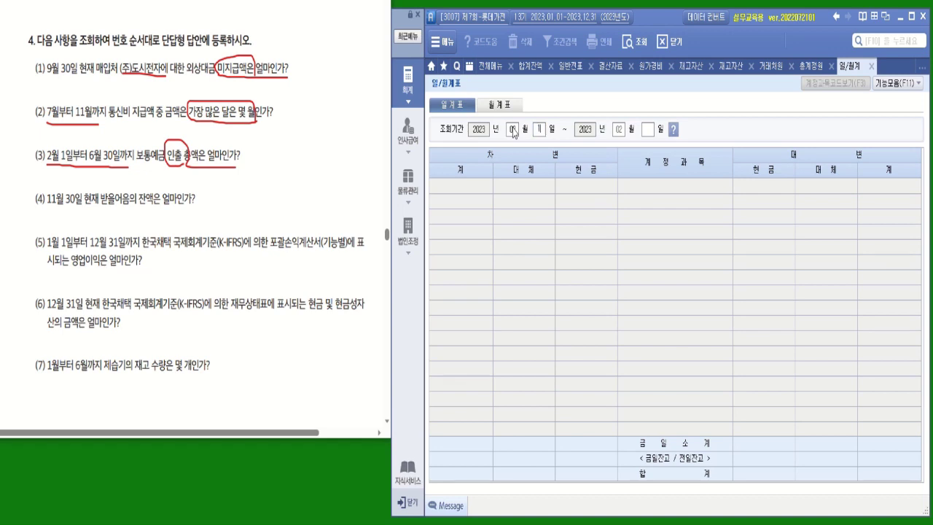
pyautogui.write('06')
pyautogui.press('Return')
pyautogui.write('30')
pyautogui.press('Return')
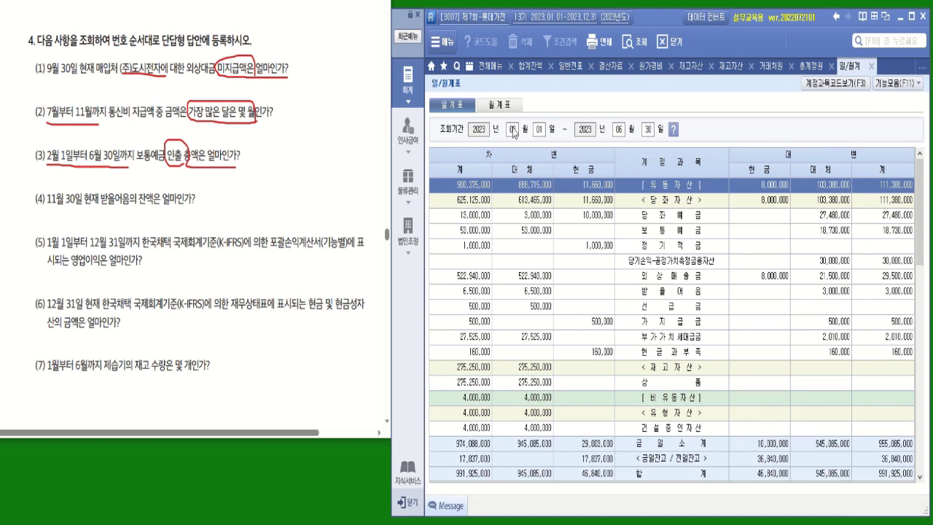
pyautogui.click(678, 229)
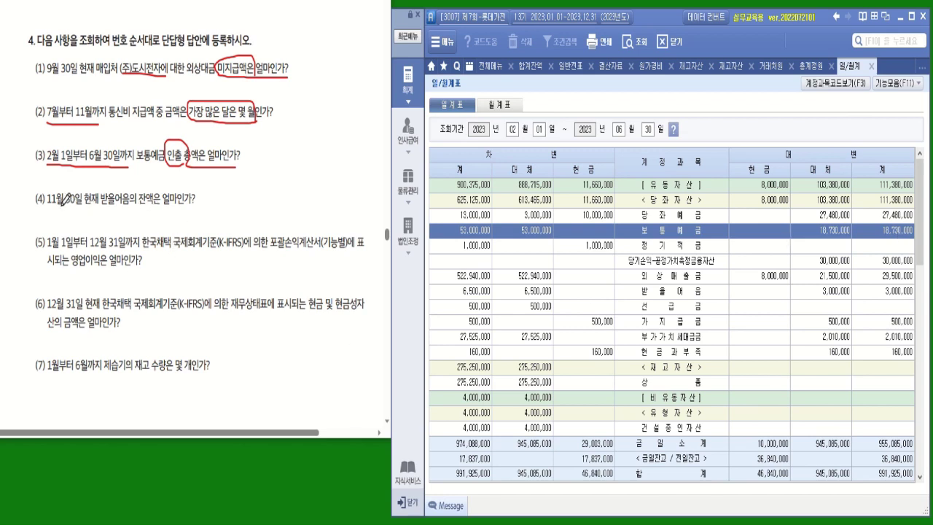
# Mark the date and balance in question (4) and query the 합계잔액시산표 as of November 30, 2023 for 받을어음.
pyautogui.moveTo(48, 209)
pyautogui.mouseDown()
pyautogui.moveTo(80, 212)
pyautogui.moveTo(83, 188)
pyautogui.moveTo(99, 206)
pyautogui.moveTo(205, 207)
pyautogui.mouseUp()
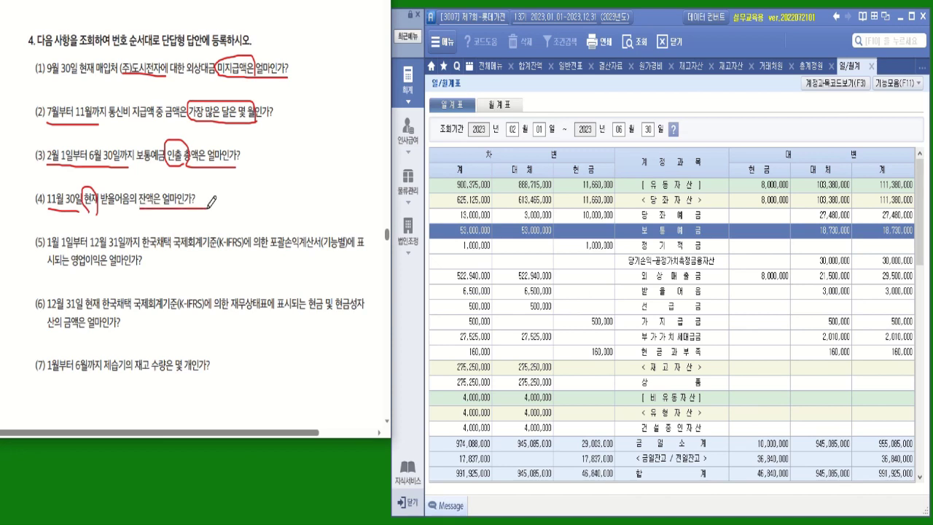
pyautogui.click(488, 69)
pyautogui.click(823, 146)
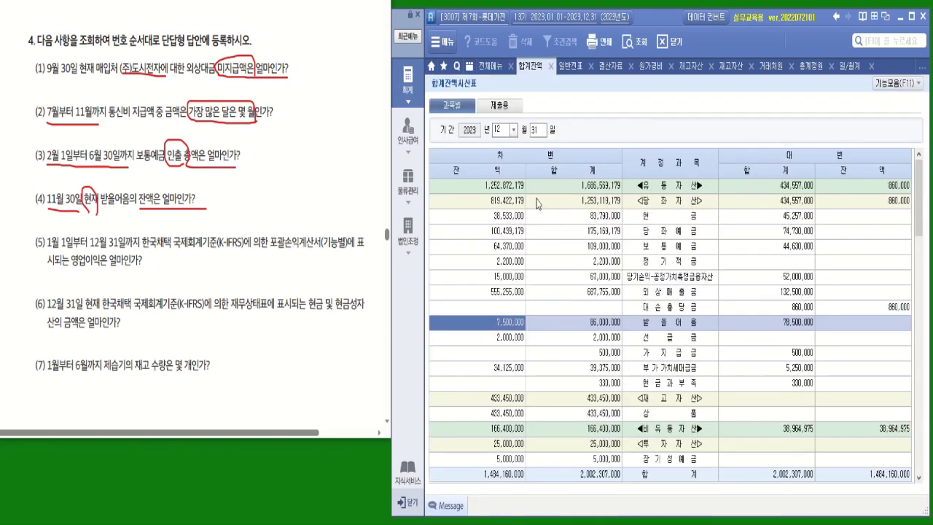
pyautogui.click(514, 129)
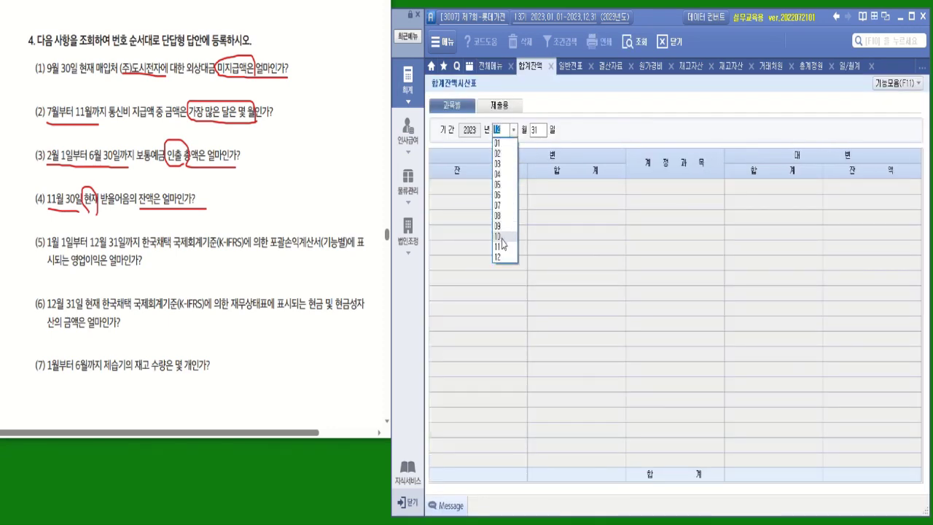
pyautogui.click(501, 246)
pyautogui.press('Return')
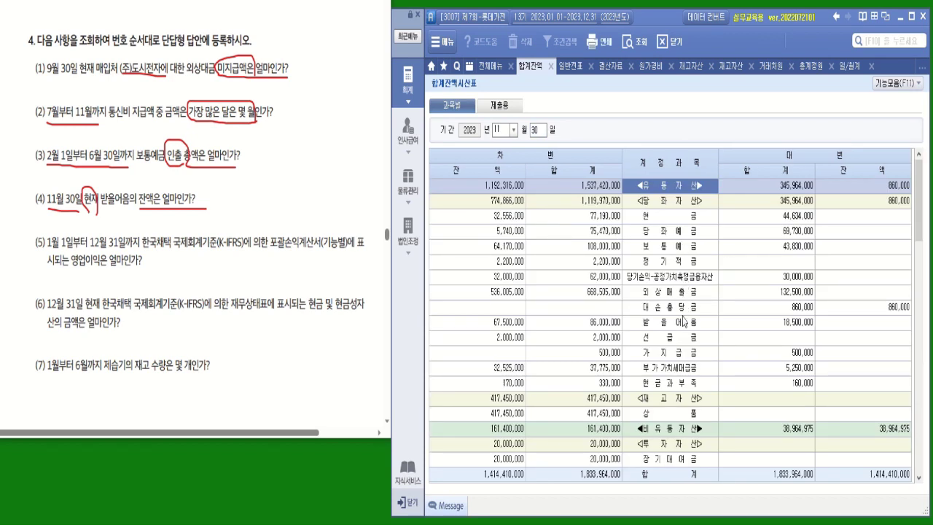
# Check the 받을어음 debit balance in the 합계잔액시산표 and underline the end date and 영업이익 in question (5).
pyautogui.click(558, 323)
pyautogui.click(506, 328)
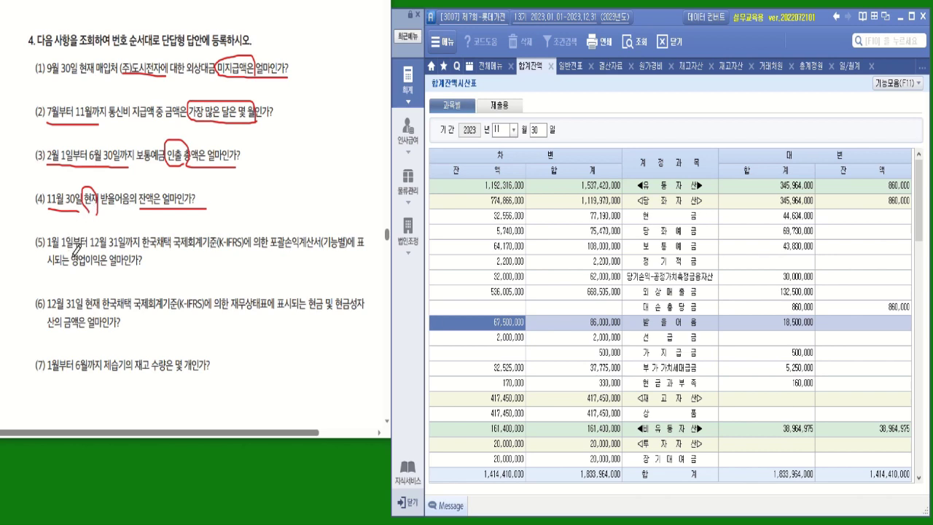
pyautogui.moveTo(71, 267)
pyautogui.mouseDown()
pyautogui.moveTo(127, 267)
pyautogui.moveTo(129, 248)
pyautogui.mouseUp()
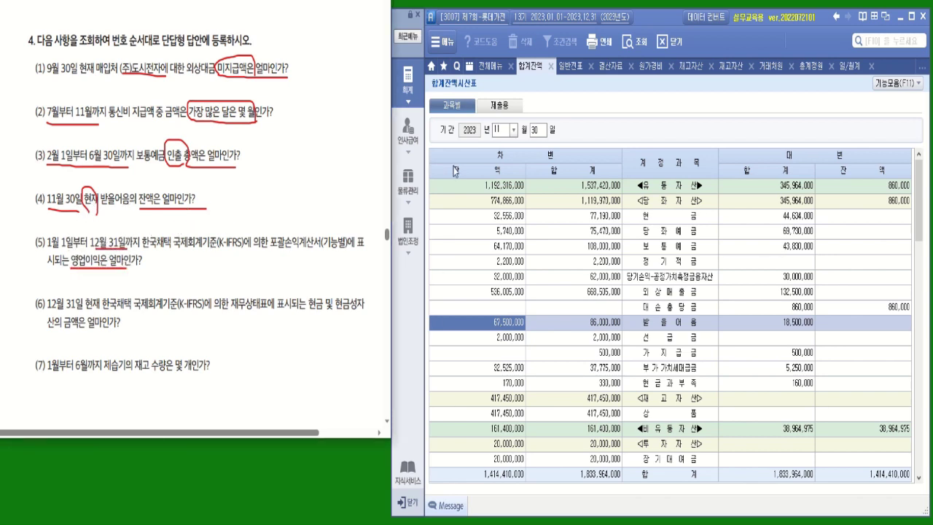
# Query the K-IFRS 포괄손익계산서 for December 2023 and locate the current-year 영업이익 amount.
pyautogui.click(490, 66)
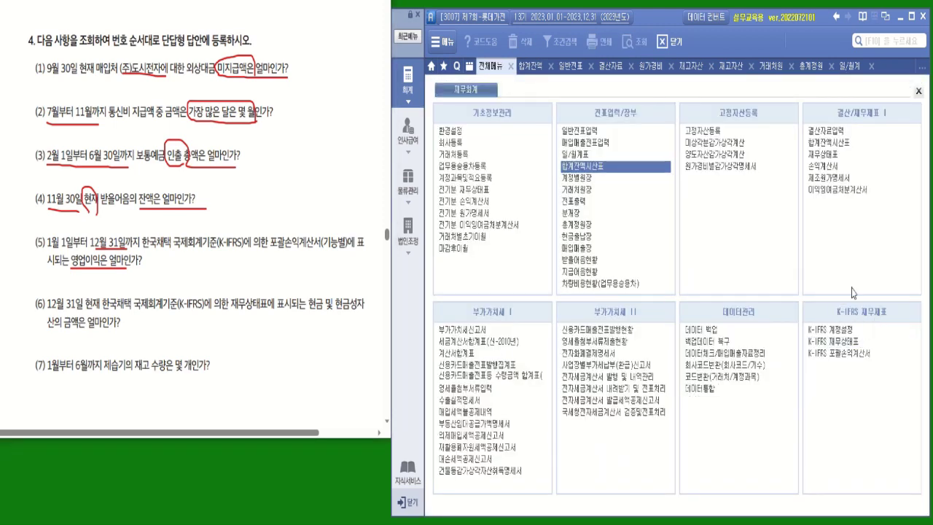
pyautogui.click(849, 364)
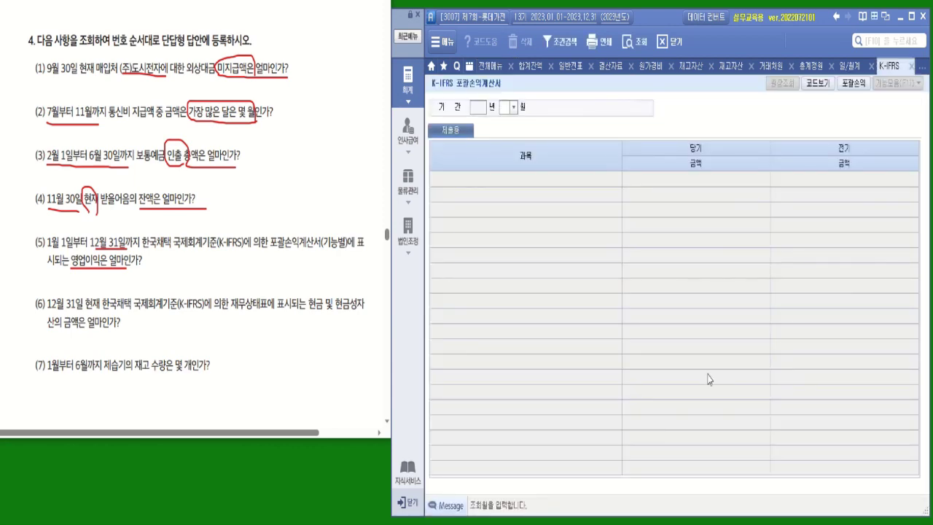
pyautogui.click(514, 107)
pyautogui.click(505, 228)
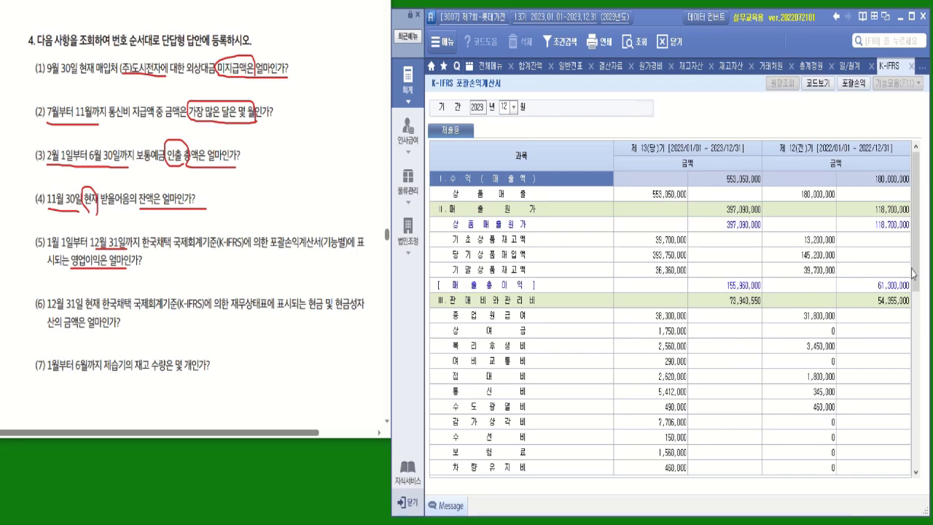
pyautogui.scroll(-5, 743, 357)
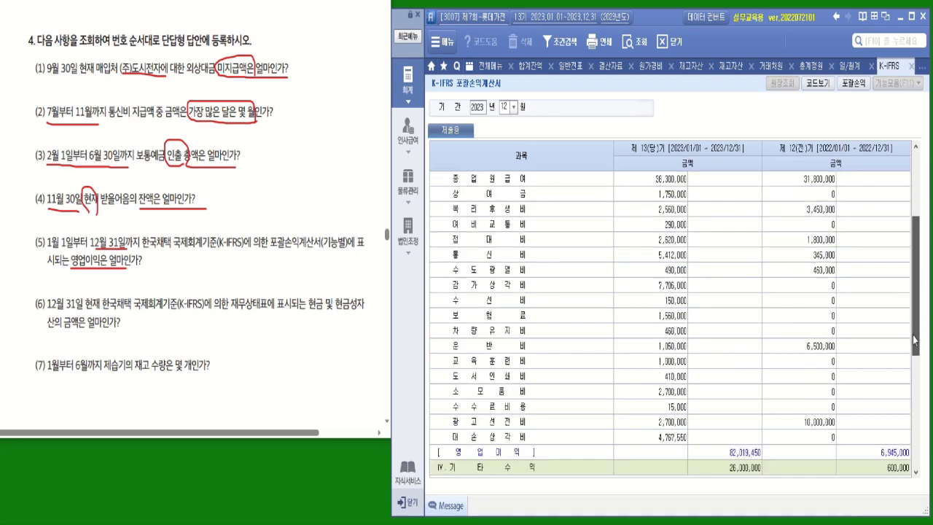
pyautogui.click(740, 378)
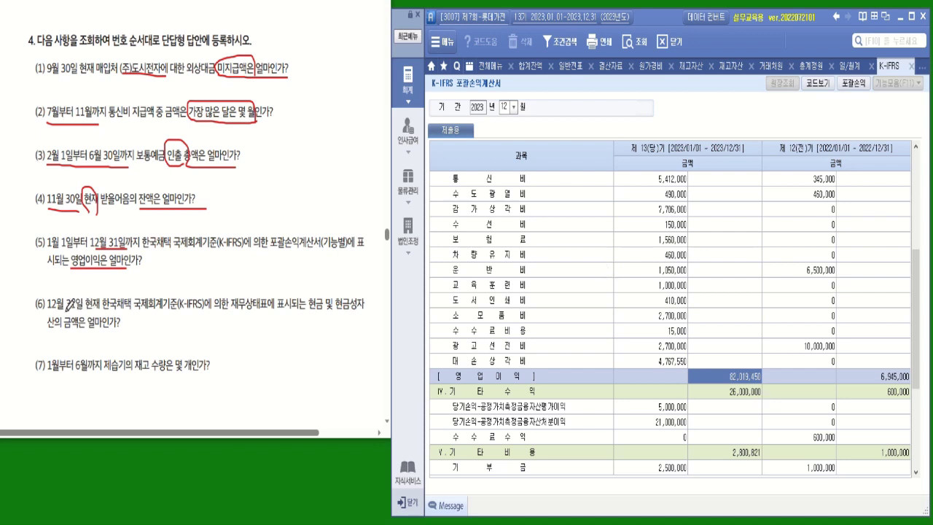
# Underline the day and the 현금 및 현금성자산 amount asked for in question (6).
pyautogui.moveTo(66, 312); pyautogui.dragTo(81, 311)
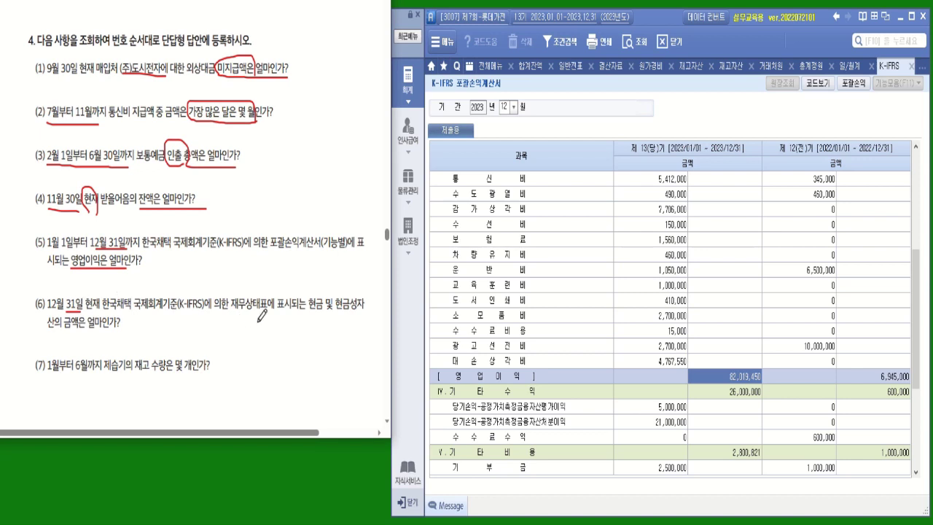
pyautogui.moveTo(306, 314); pyautogui.dragTo(325, 314)
pyautogui.moveTo(332, 316); pyautogui.dragTo(366, 316)
pyautogui.moveTo(46, 329); pyautogui.dragTo(122, 329)
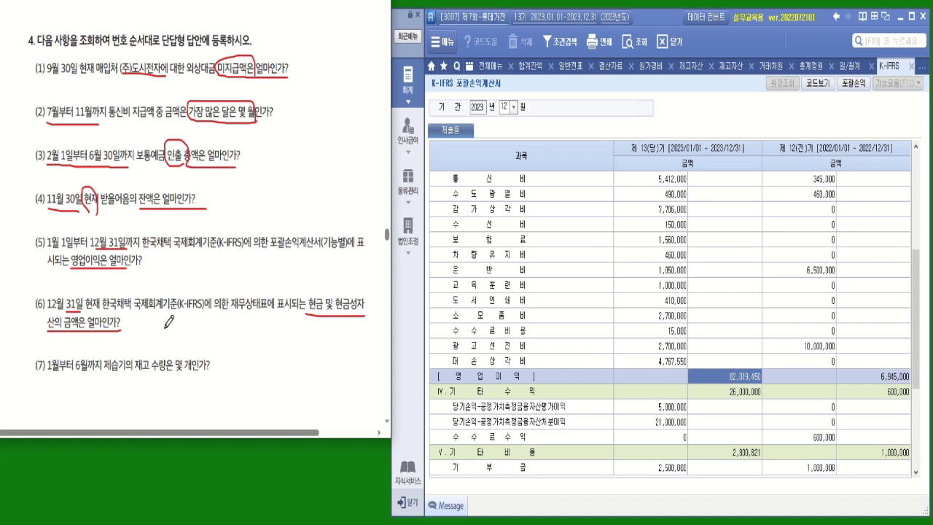
# Query the K-IFRS 재무상태표 for December 2023 and dismiss the retained-earnings error notice.
pyautogui.click(492, 65)
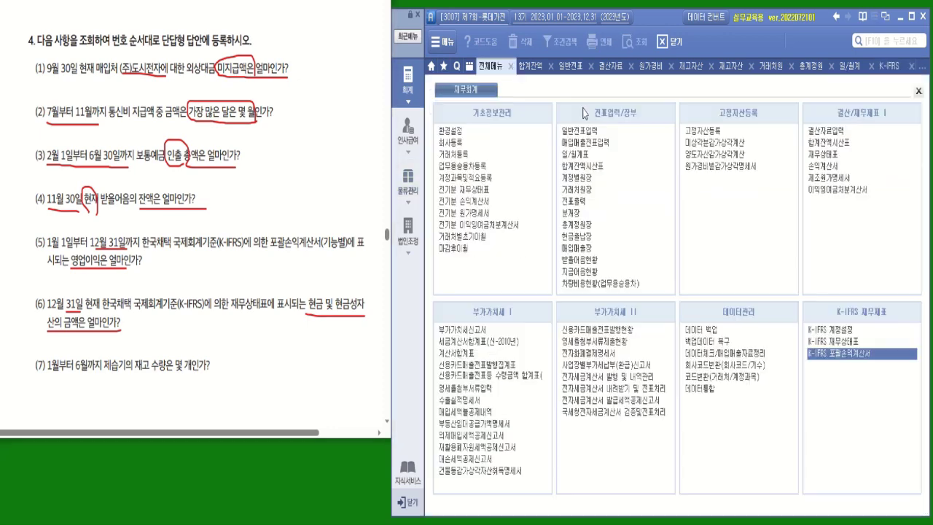
pyautogui.click(844, 341)
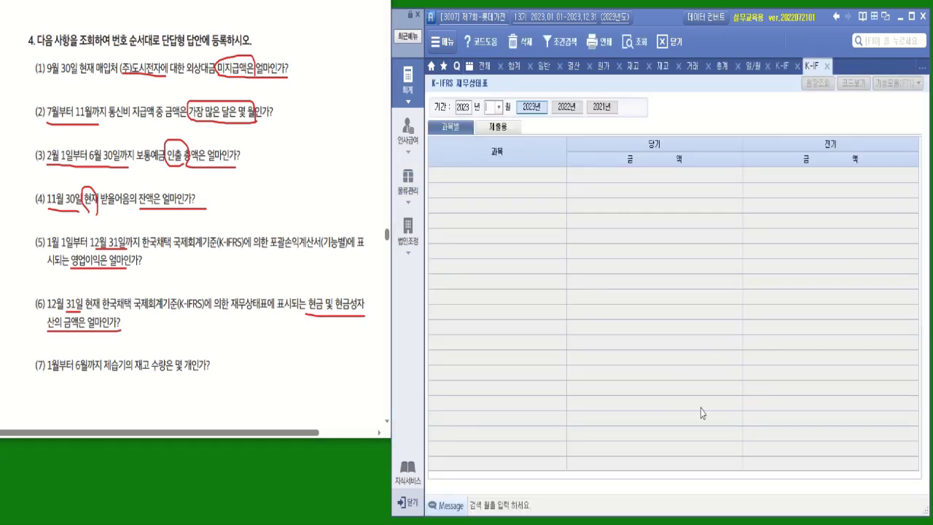
pyautogui.click(498, 106)
pyautogui.click(494, 234)
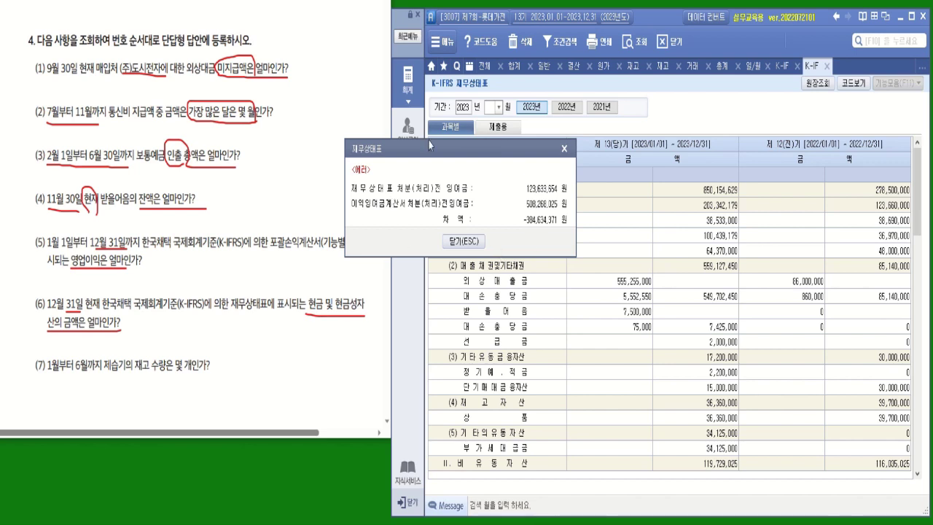
pyautogui.click(563, 148)
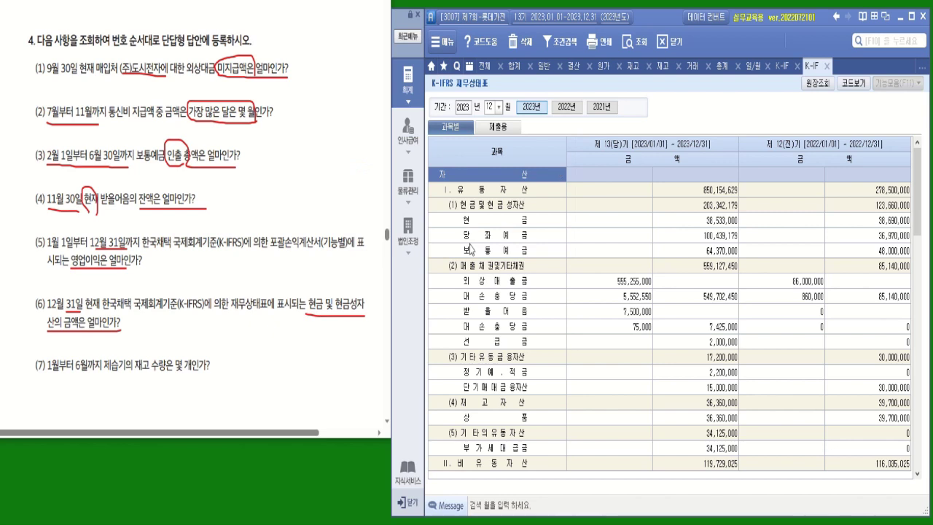
# Query the 손익계산서 for December 2023 and examine the 당기순이익 at its end.
pyautogui.click(482, 67)
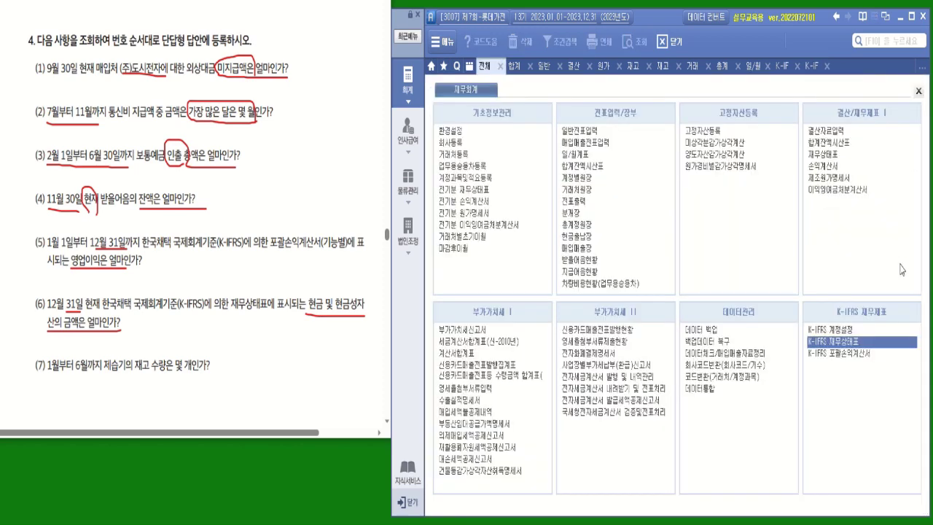
pyautogui.click(828, 170)
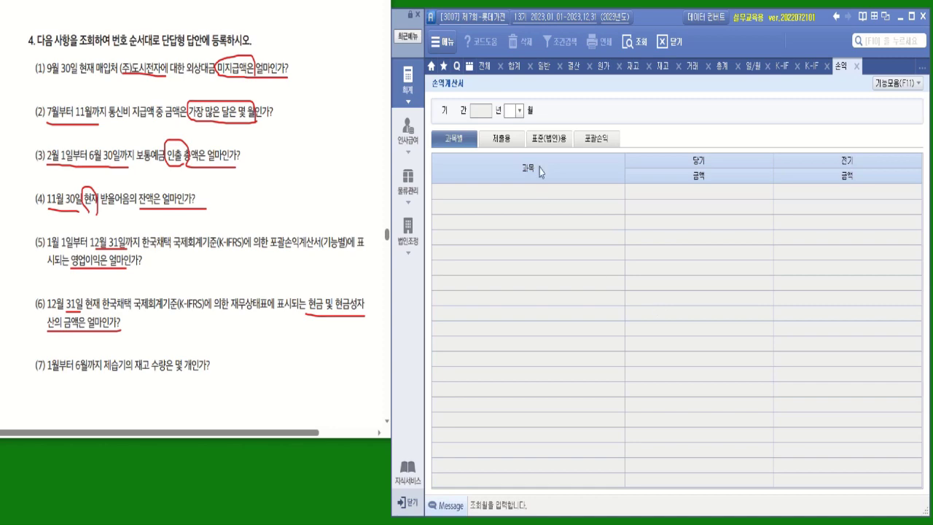
pyautogui.click(519, 110)
pyautogui.click(512, 238)
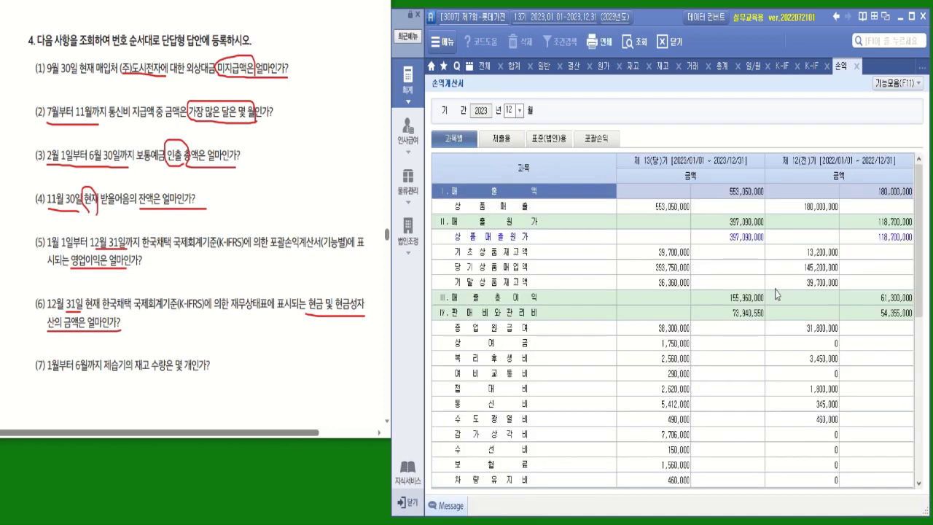
pyautogui.moveTo(920, 275); pyautogui.dragTo(780, 492)
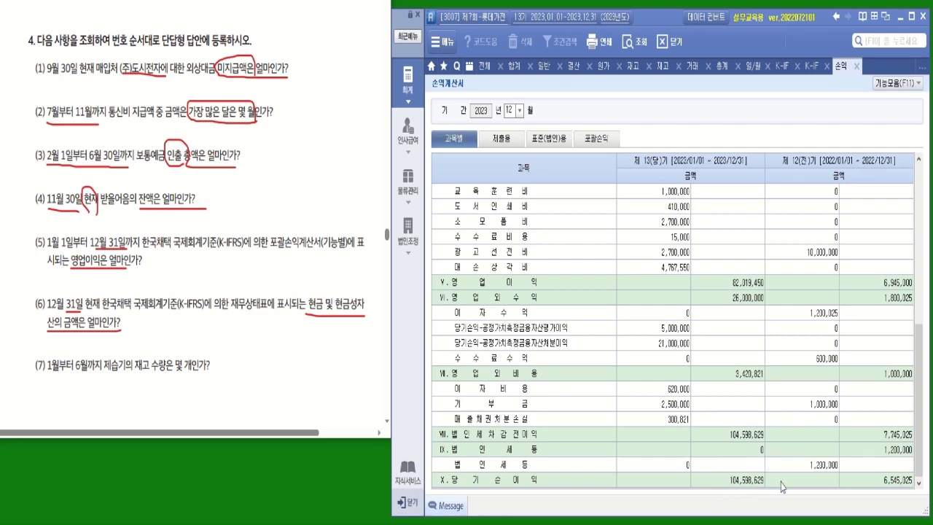
# Open the 이익잉여금처분계산서 without loading the saved data and add its entries to the 일반전표.
pyautogui.click(484, 66)
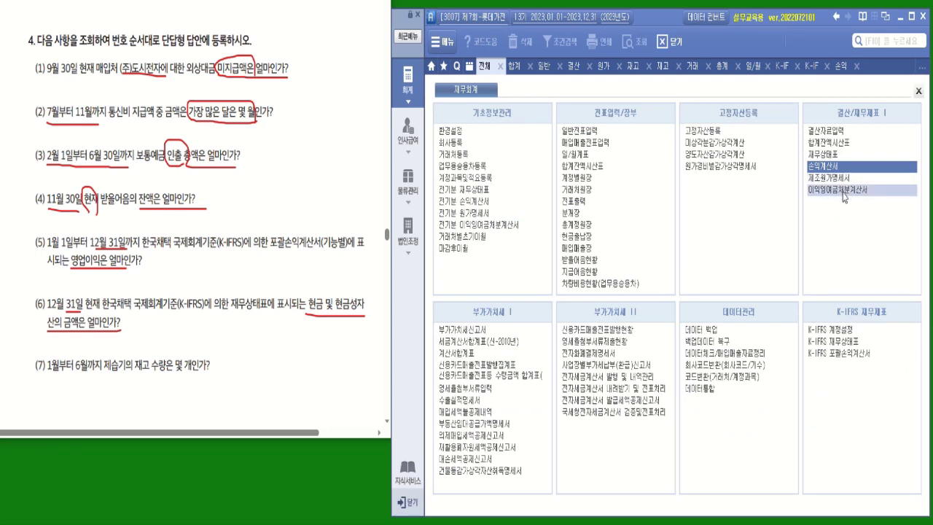
pyautogui.click(842, 191)
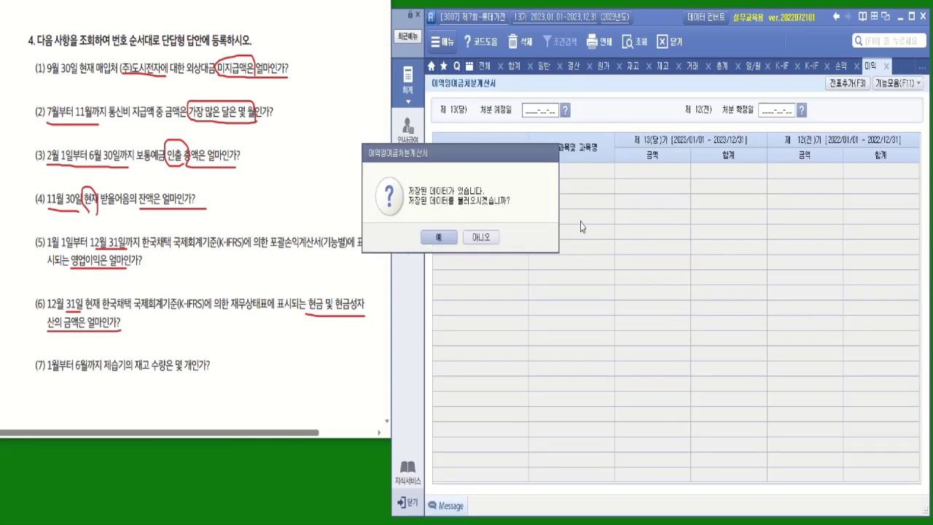
pyautogui.click(480, 238)
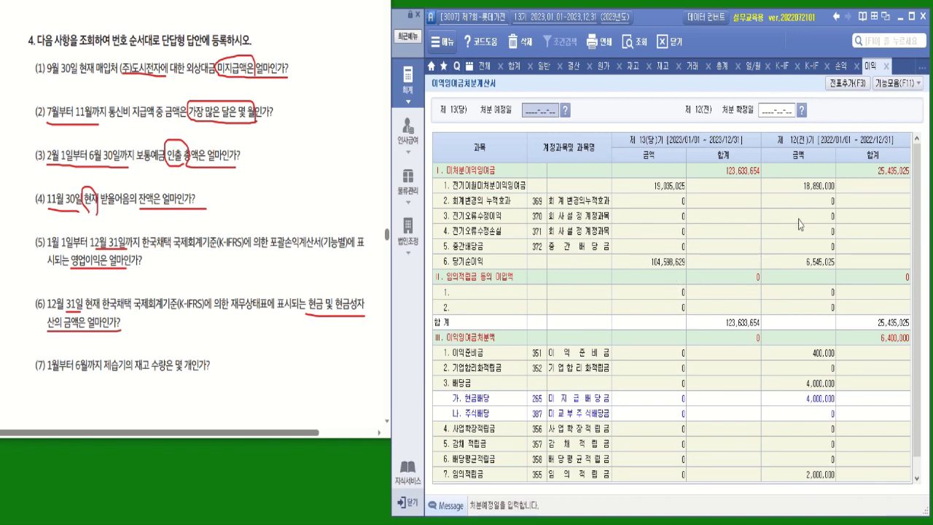
pyautogui.click(848, 84)
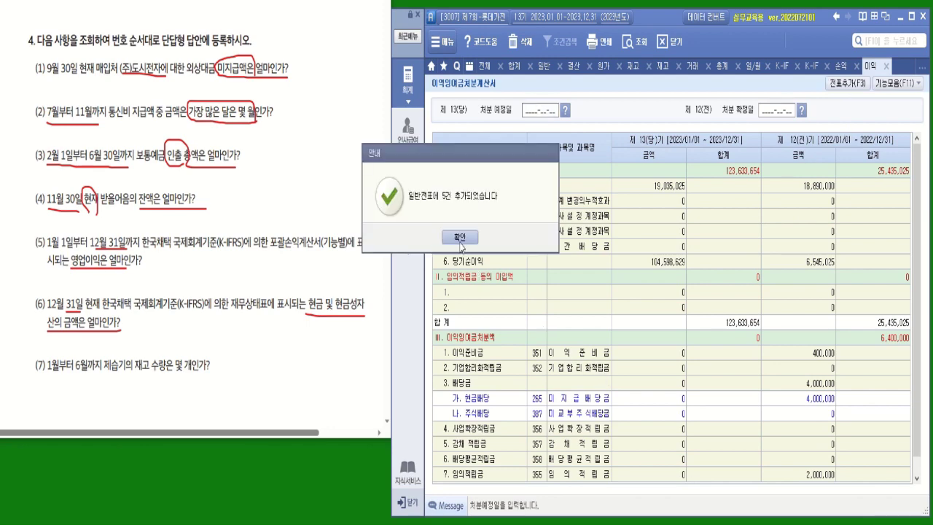
pyautogui.click(460, 238)
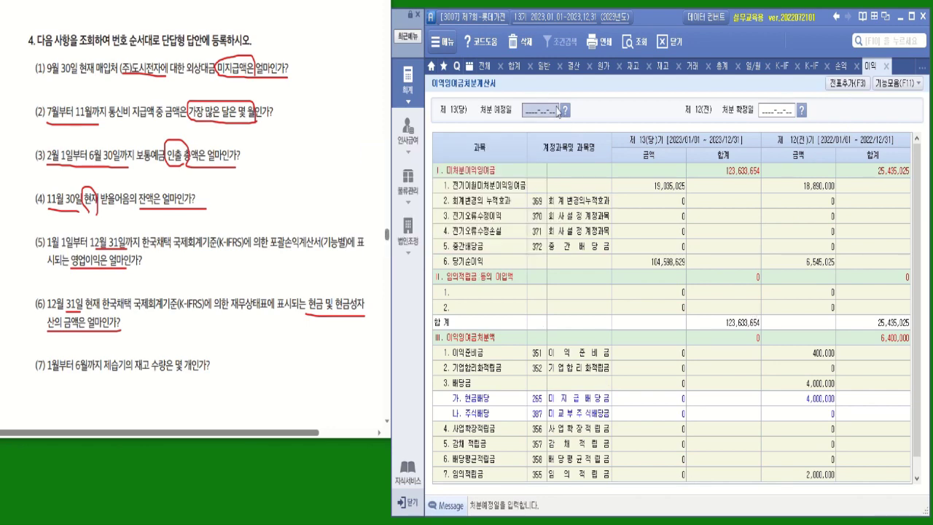
# Examine the December 31 closing entries in 일반전표입력, from the 손익 transfers to the 이월이익잉여금 entry.
pyautogui.click(546, 67)
pyautogui.click(637, 54)
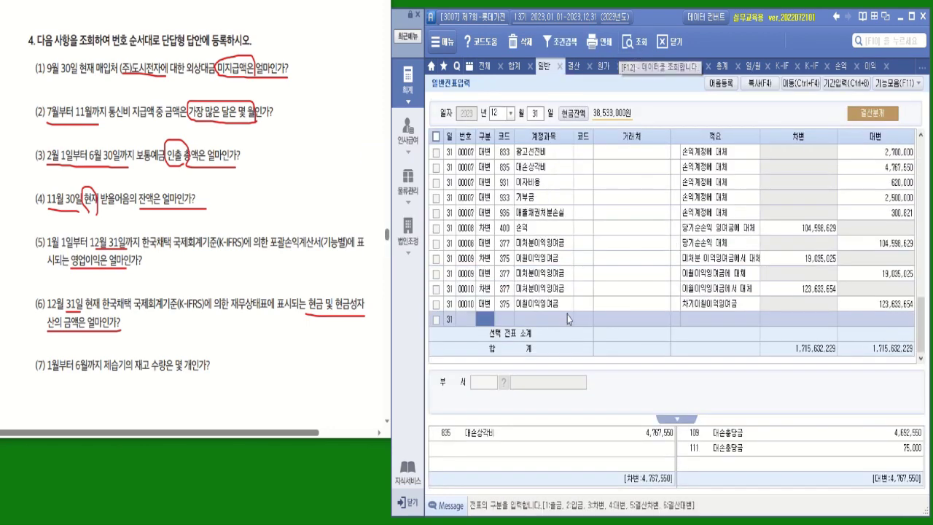
pyautogui.click(514, 267)
pyautogui.click(517, 232)
pyautogui.click(522, 211)
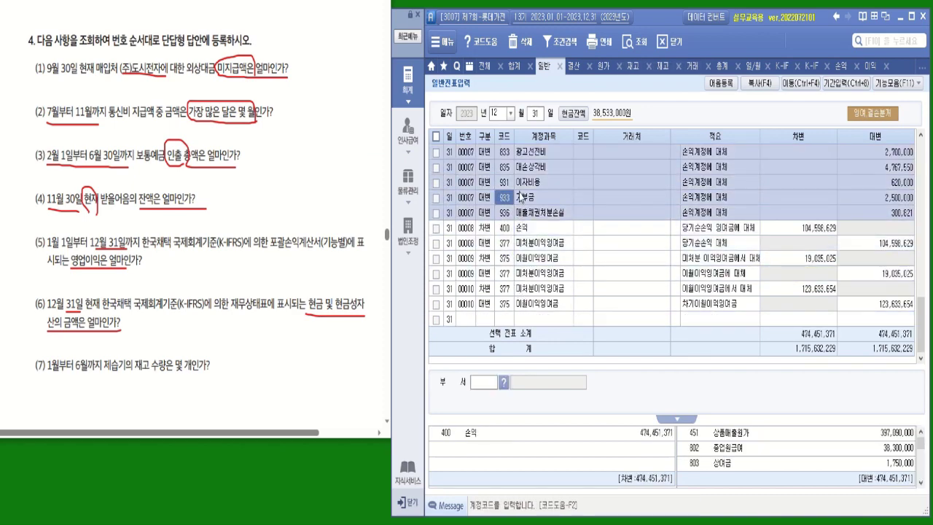
pyautogui.scroll(3, 554, 264)
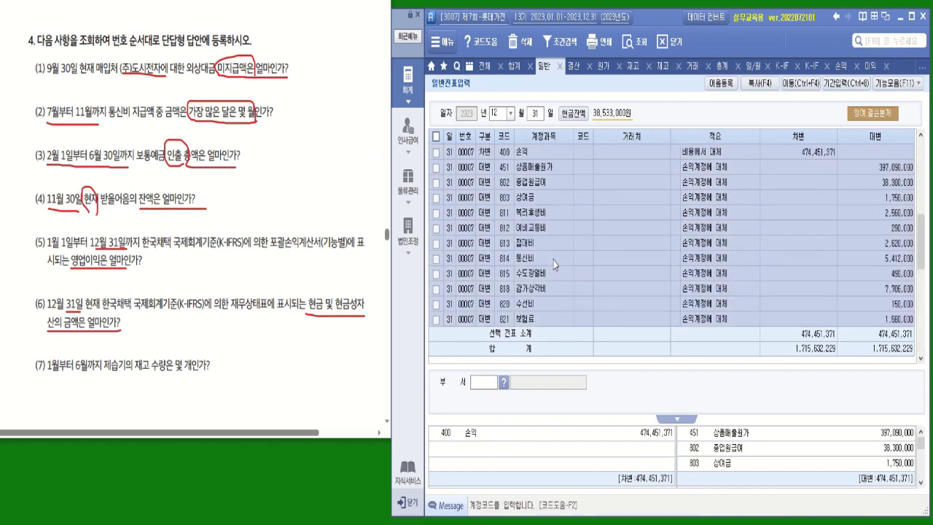
pyautogui.scroll(5, 554, 264)
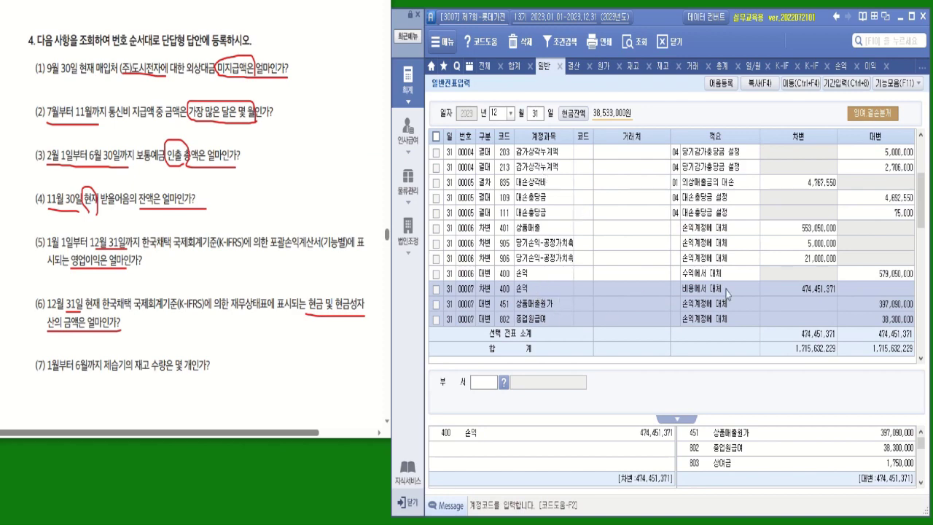
pyautogui.moveTo(922, 214); pyautogui.dragTo(925, 353)
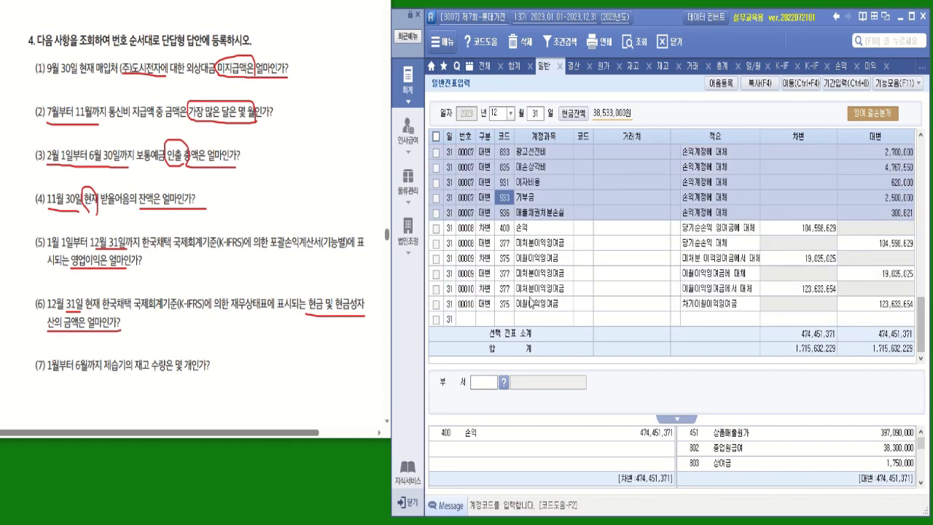
pyautogui.click(609, 301)
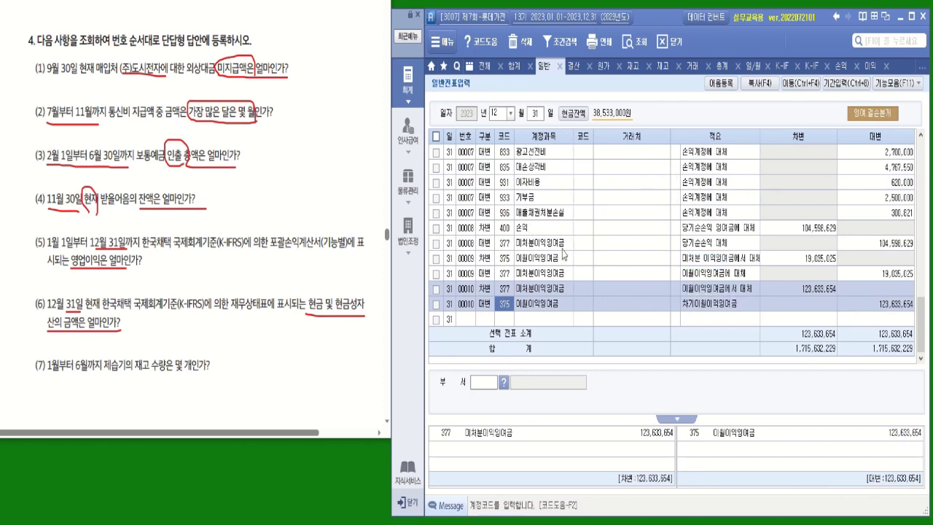
# Query the 재무상태표 under 결산/재무제표 for December 2023.
pyautogui.click(484, 65)
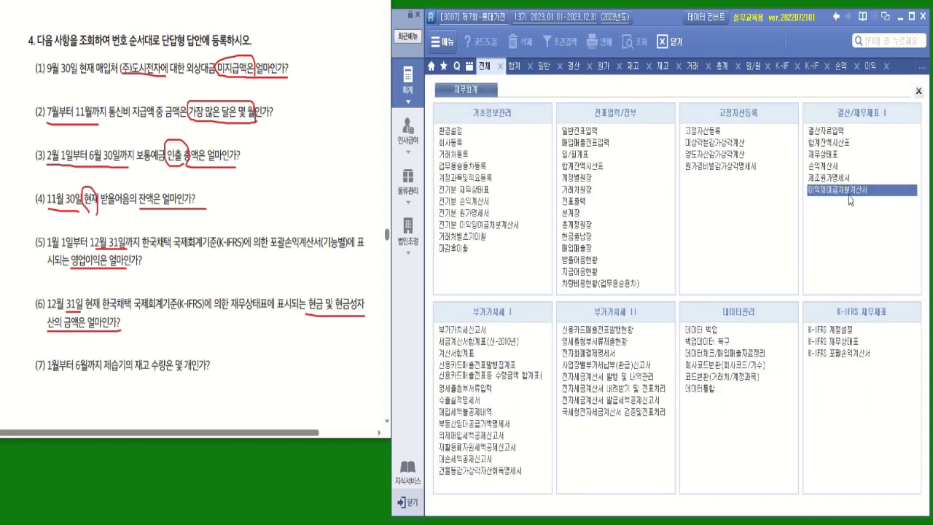
pyautogui.click(831, 155)
pyautogui.click(520, 132)
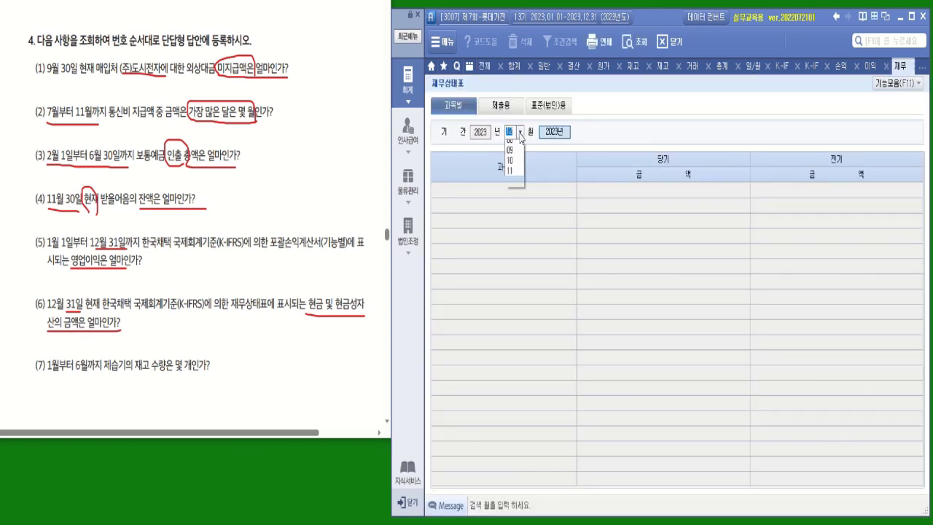
pyautogui.click(516, 261)
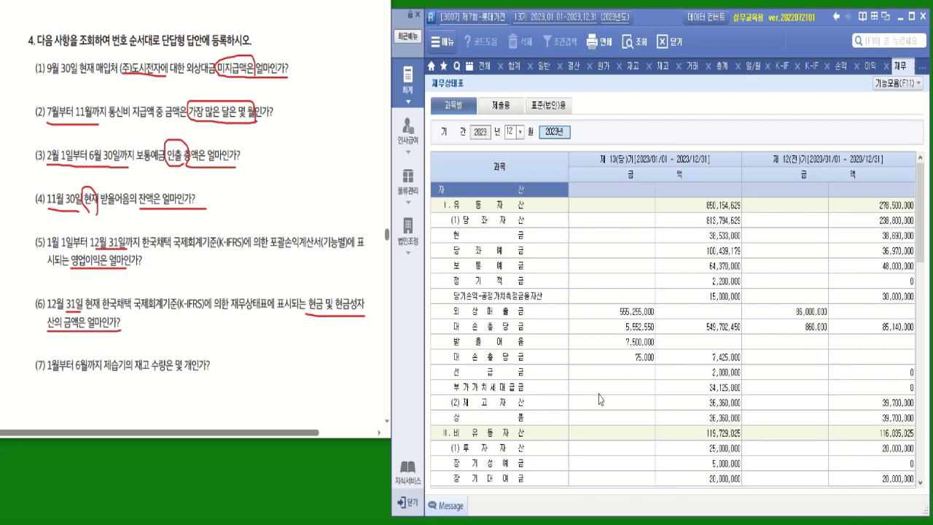
# Return to the K-IFRS 재무상태표 and check the current-year 현금및현금성자산 amount for question (6).
pyautogui.click(485, 66)
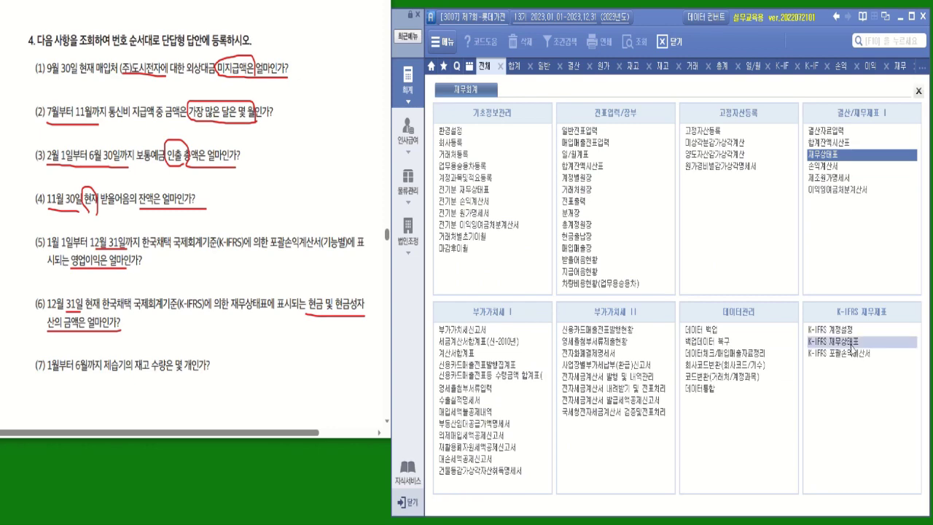
pyautogui.click(853, 348)
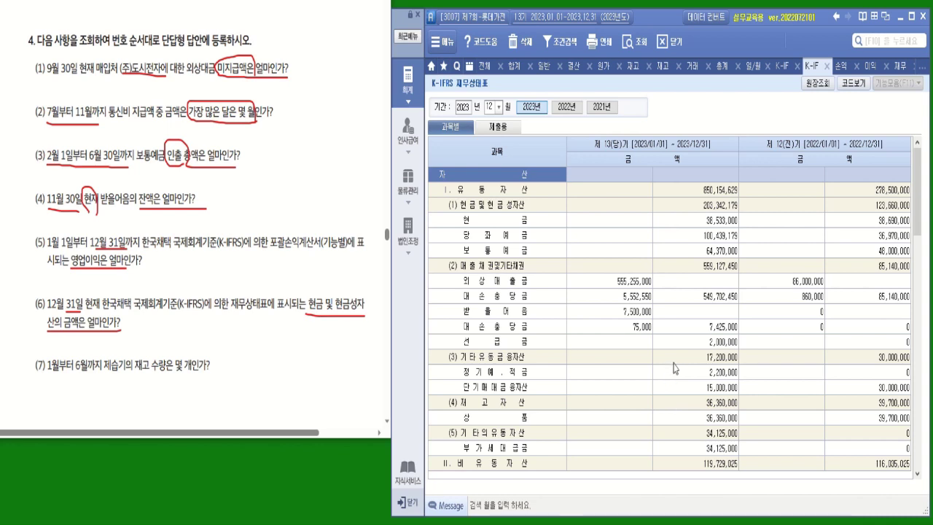
pyautogui.click(529, 205)
pyautogui.click(722, 210)
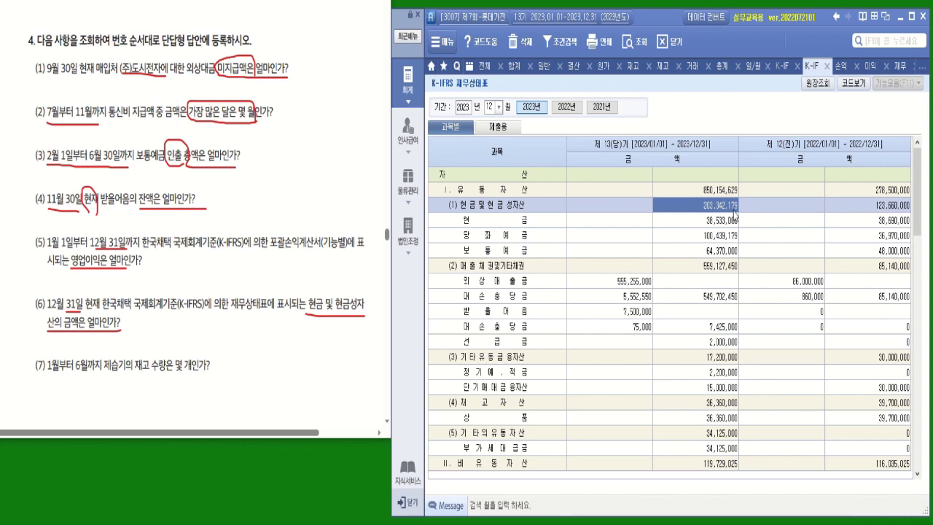
# Mark the period and the stock quantity asked for in question (7), and open the 재고자산수불부.
pyautogui.press('ctrl')
pyautogui.moveTo(59, 371)
pyautogui.mouseDown()
pyautogui.moveTo(201, 369)
pyautogui.moveTo(133, 347)
pyautogui.moveTo(153, 363)
pyautogui.moveTo(145, 383)
pyautogui.mouseUp()
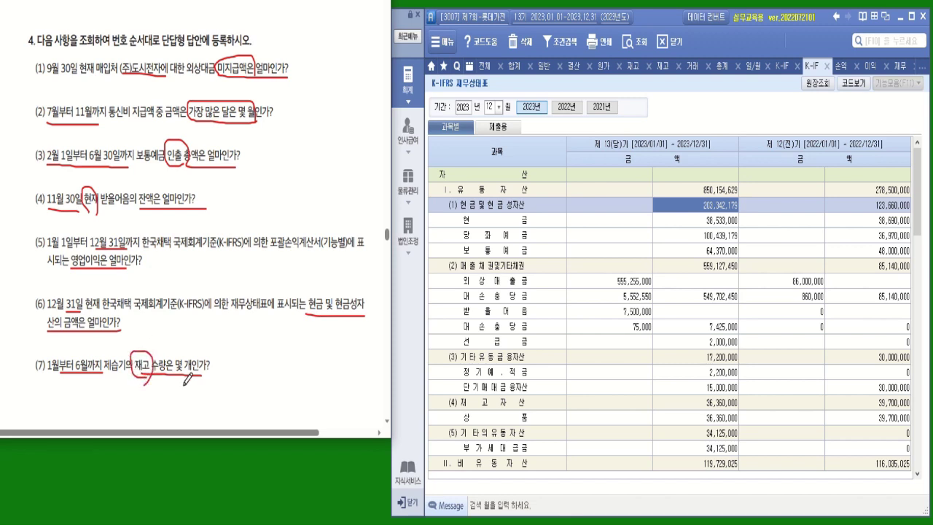
pyautogui.click(407, 178)
pyautogui.click(472, 331)
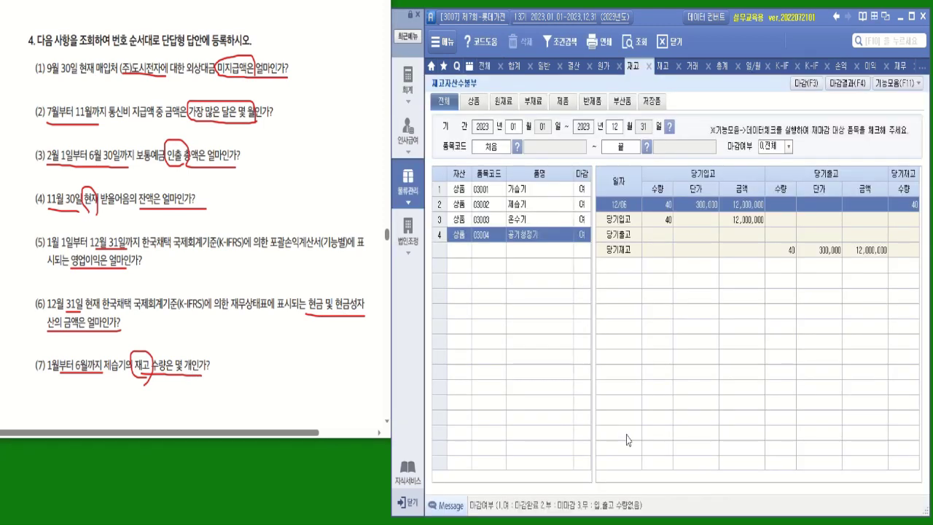
# Query the 재고자산수불부 for all items from January 1 to June 30, 2023 and examine the 제습기 stock quantity.
pyautogui.click(616, 127)
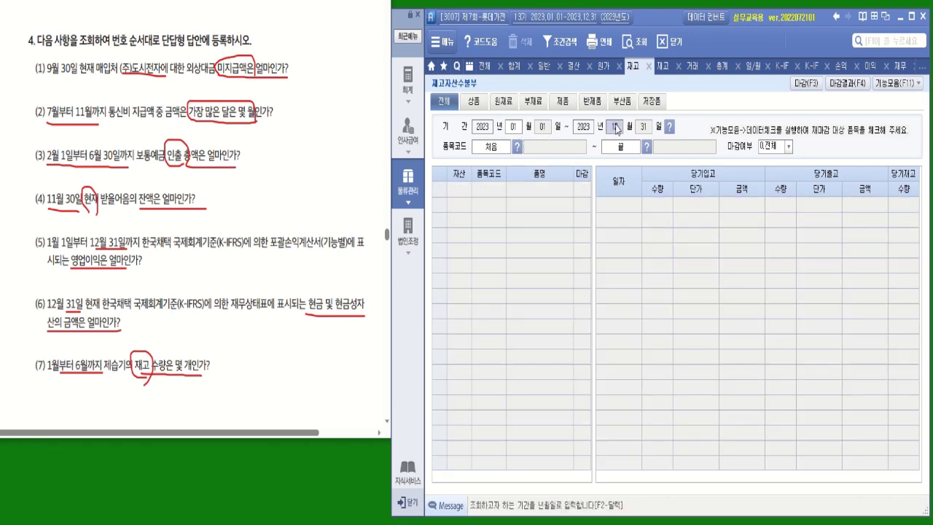
pyautogui.write('06')
pyautogui.press('Return')
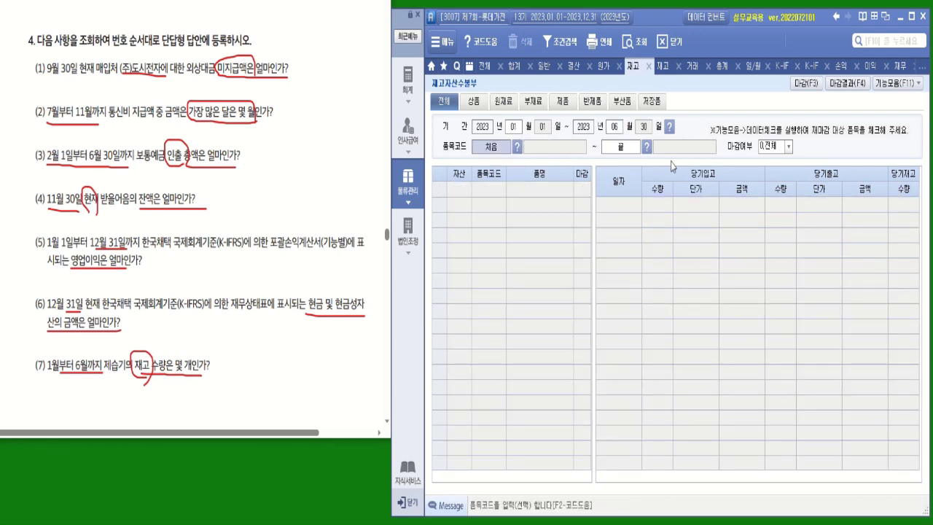
pyautogui.press('Return')
pyautogui.press('Return')
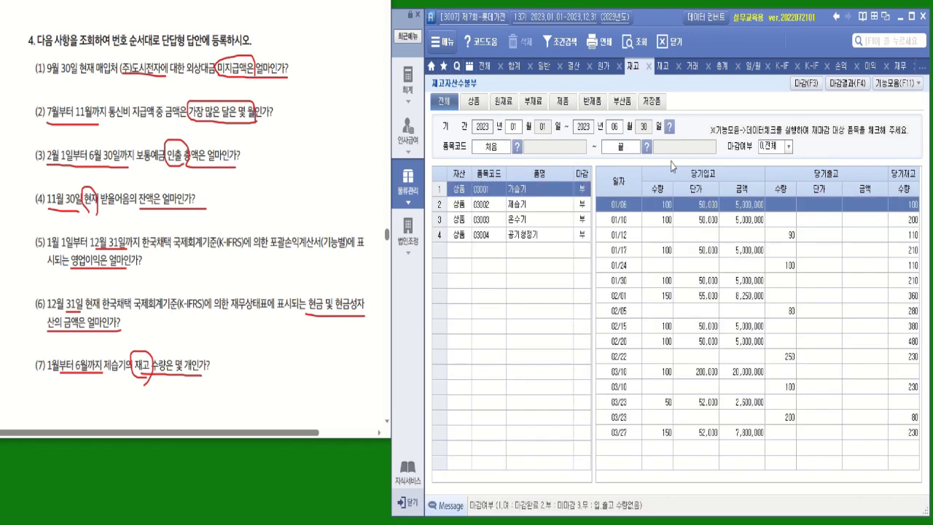
pyautogui.click(493, 204)
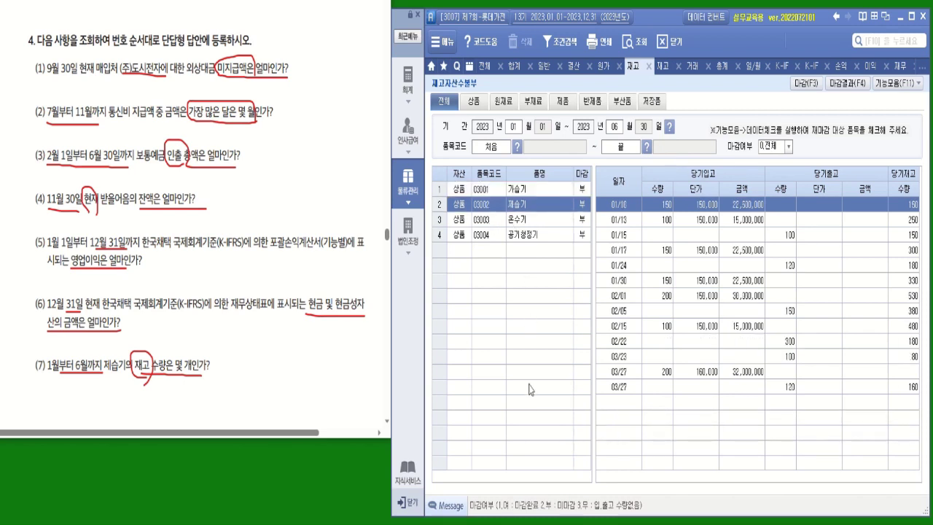